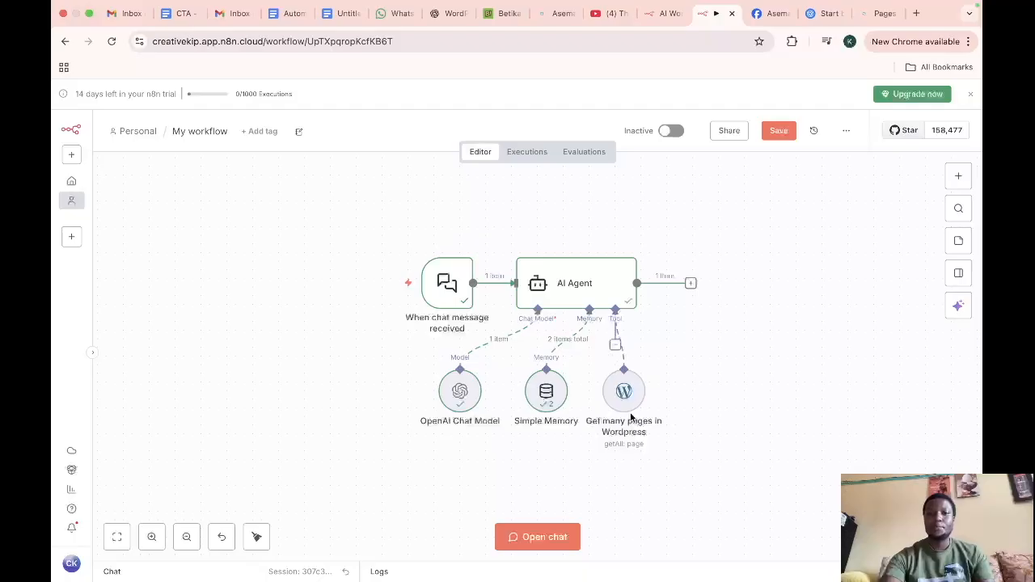
Step: Open the chat panel and ask the agent "how many pages does this store has?"
{"action": "left_click", "coordinate": [550, 542]}
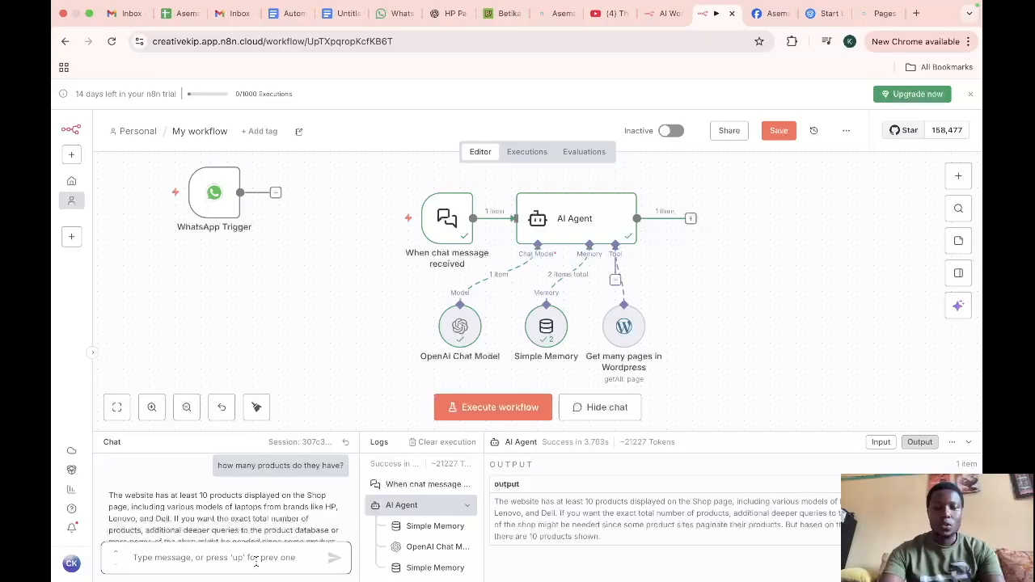
{"action": "type", "text": "how many pages does this store"}
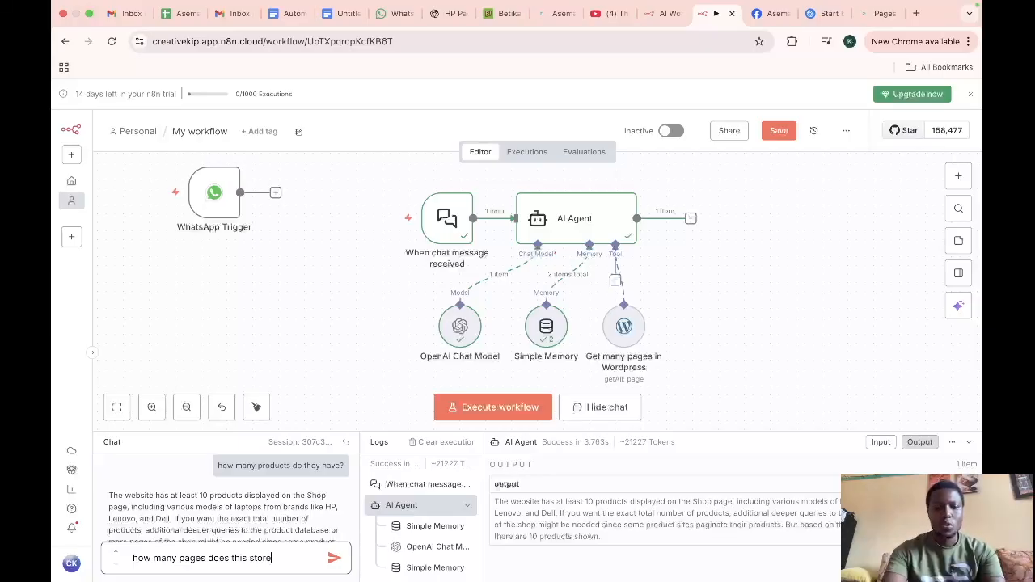
{"action": "key", "text": "Return"}
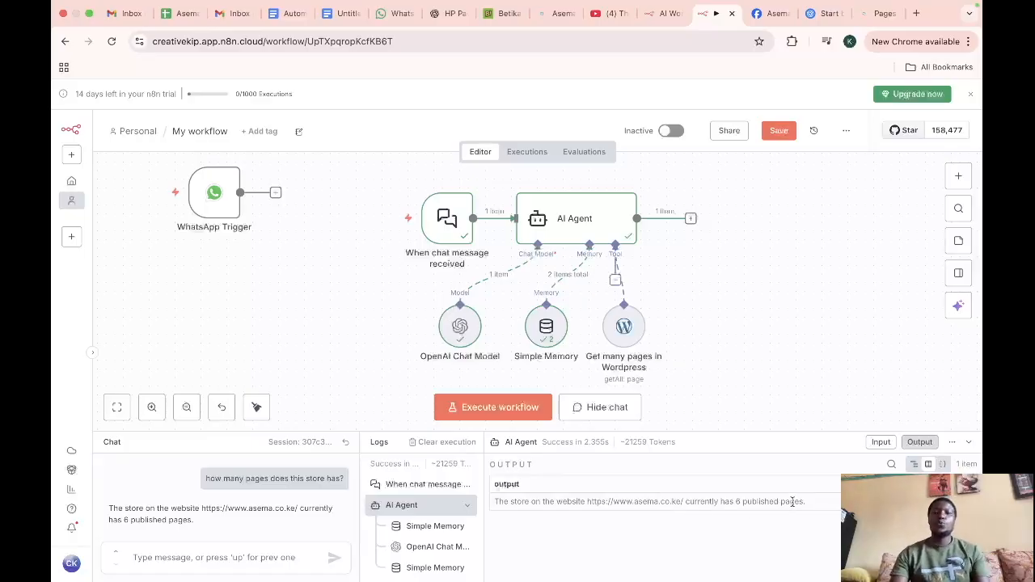
Step: Start a new workflow with a Chat Trigger (When chat message received) as its first step
{"action": "mouse_move", "coordinate": [410, 213]}
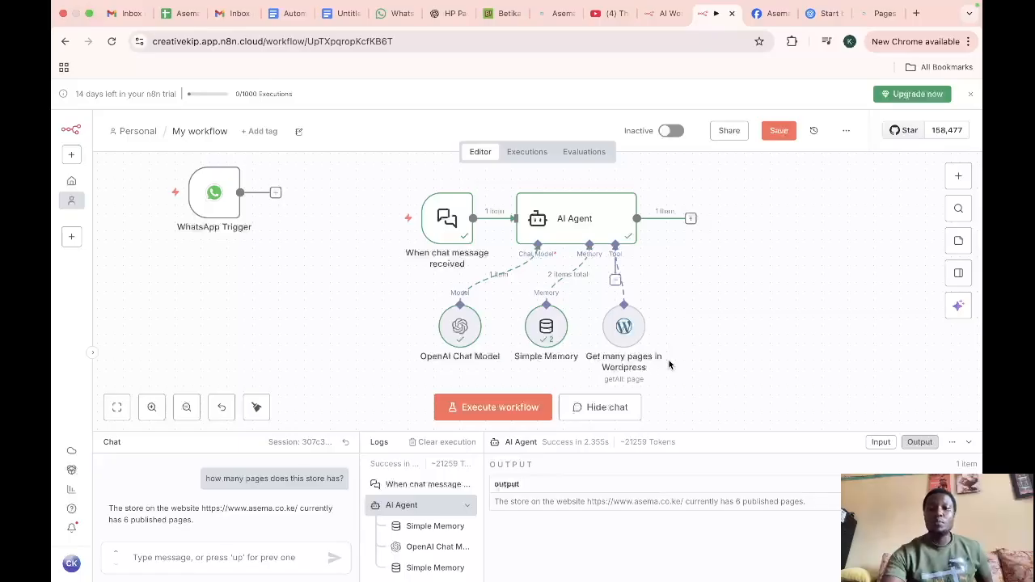
{"action": "mouse_move", "coordinate": [571, 282]}
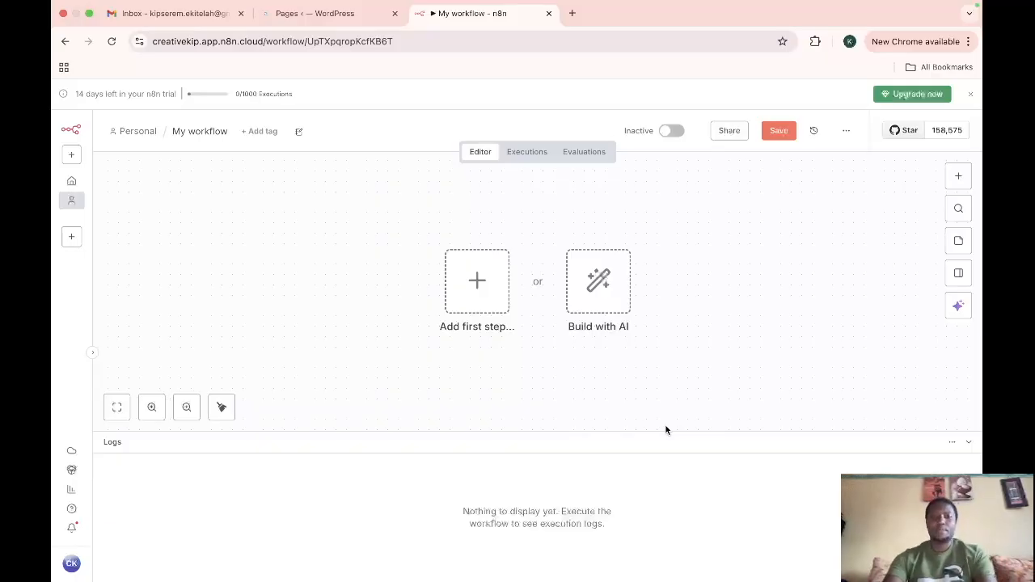
{"action": "left_click", "coordinate": [476, 283]}
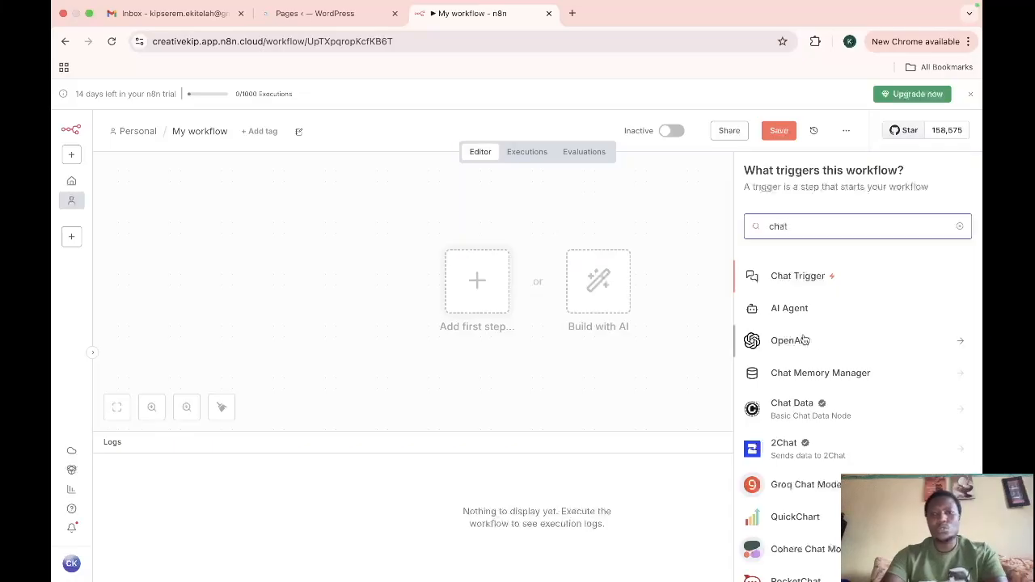
{"action": "left_click", "coordinate": [794, 278]}
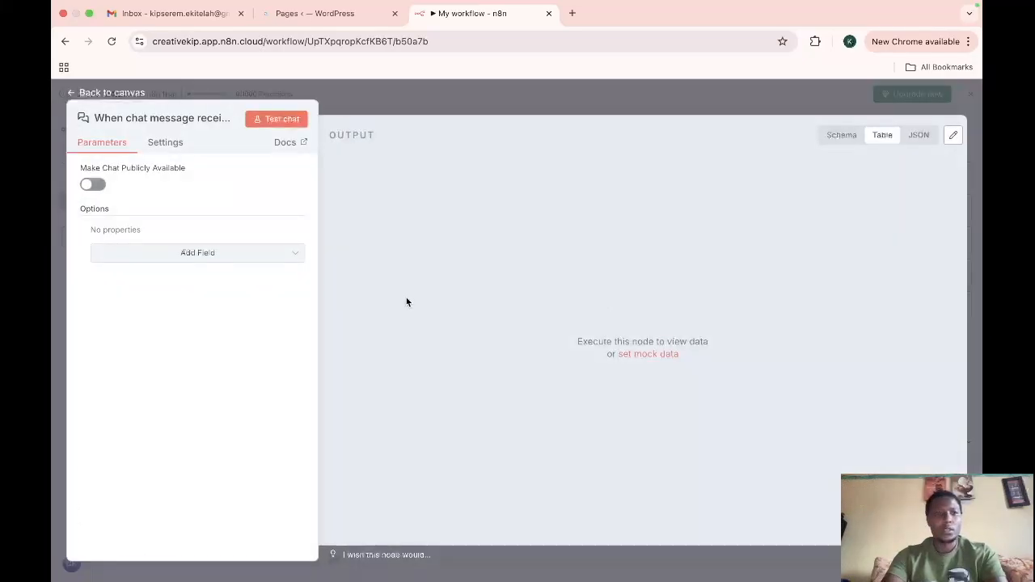
{"action": "left_click", "coordinate": [74, 92]}
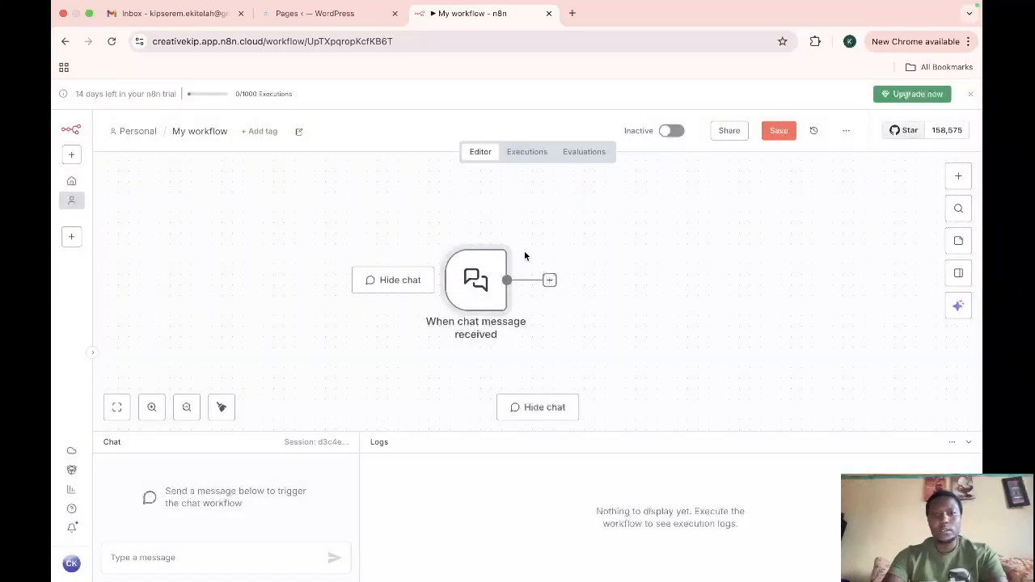
Step: Move the chat trigger node further left and up on the canvas
{"action": "left_click_drag", "start_coordinate": [416, 214], "coordinate": [652, 365]}
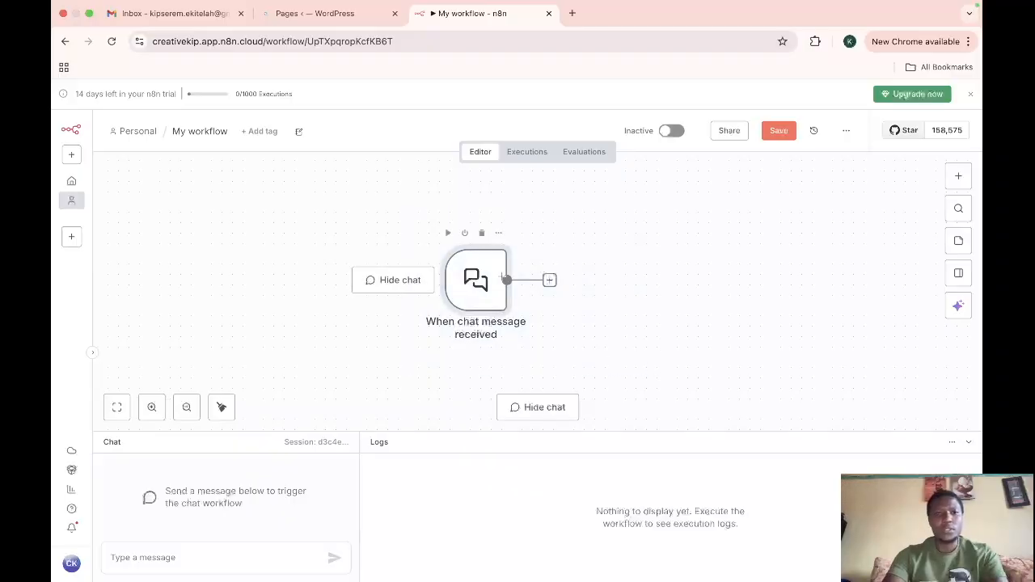
{"action": "left_click_drag", "start_coordinate": [432, 212], "coordinate": [620, 353]}
{"action": "left_click_drag", "start_coordinate": [485, 285], "coordinate": [351, 254]}
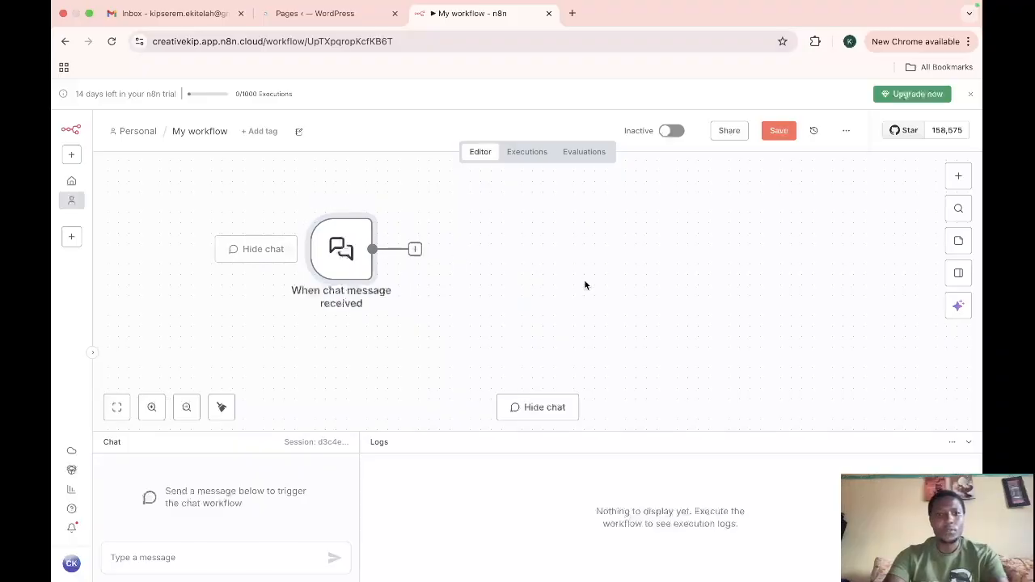
Step: Add an AI Agent node connected after the chat trigger
{"action": "left_click", "coordinate": [415, 249]}
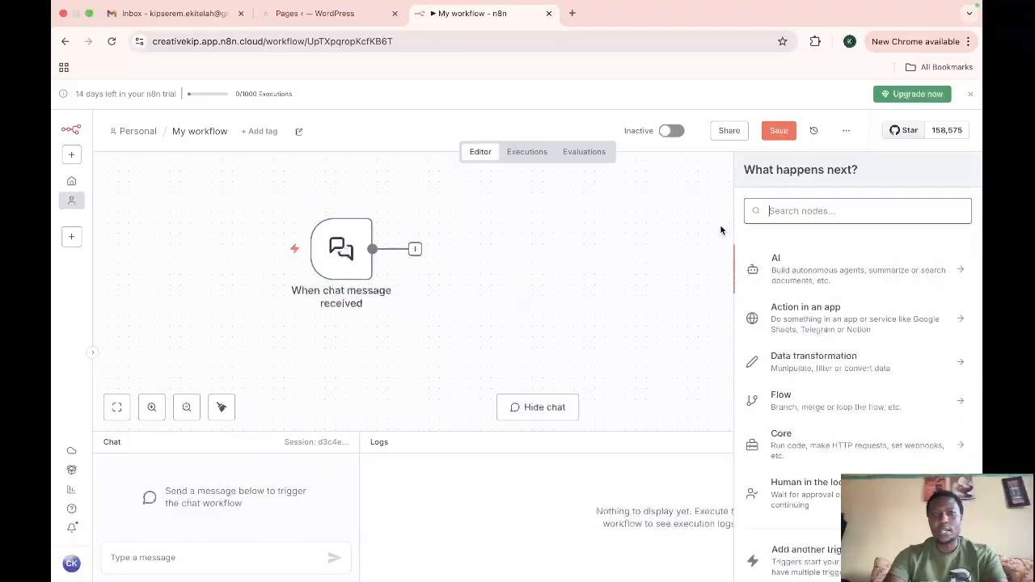
{"action": "type", "text": "ai"}
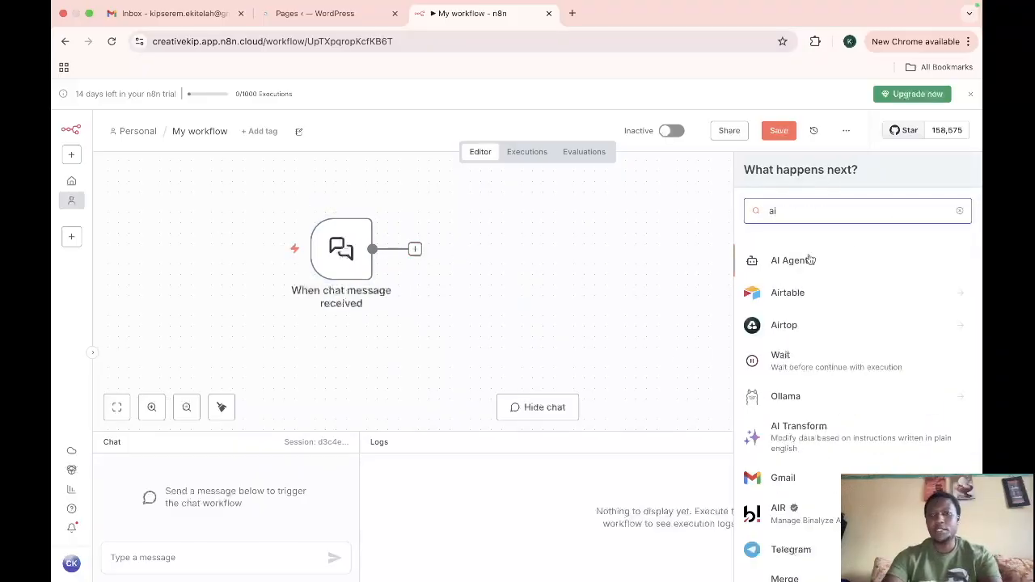
{"action": "left_click", "coordinate": [805, 263]}
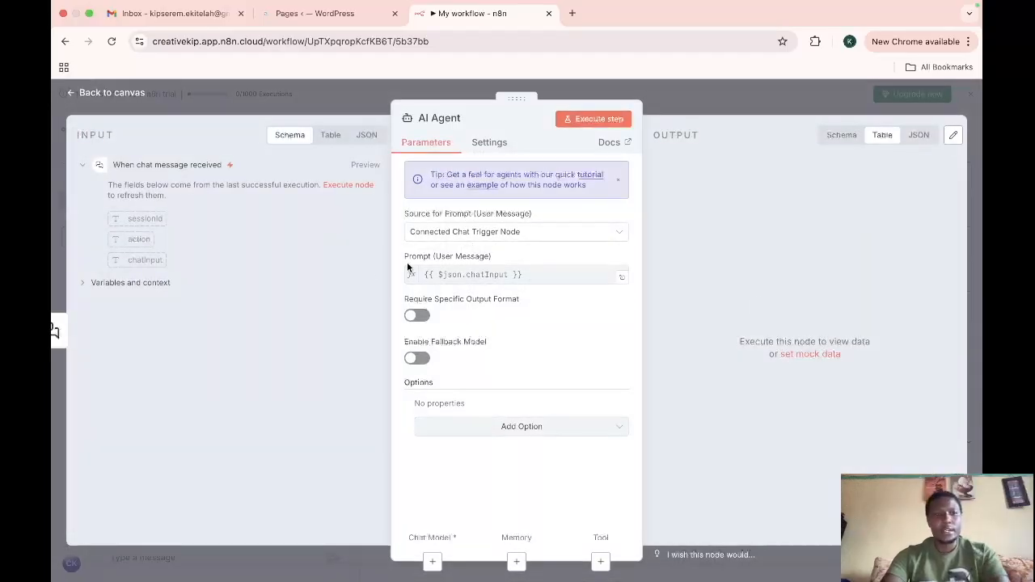
{"action": "left_click", "coordinate": [75, 94]}
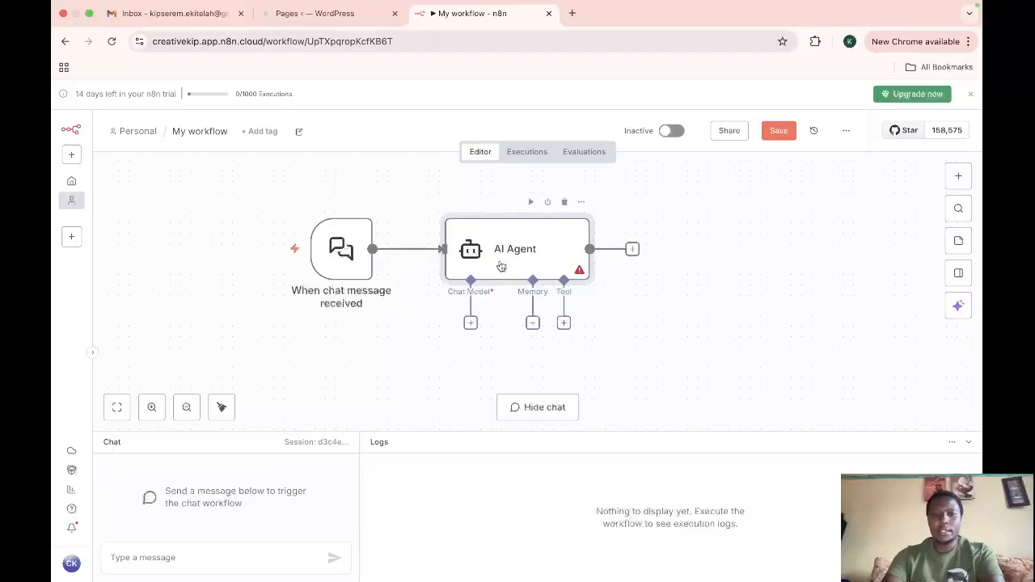
Step: Attach a Google Gemini Chat Model to the agent using the Google Gemini(PaLM) Api account credential and models/gemini-2.5-flash
{"action": "left_click", "coordinate": [471, 324]}
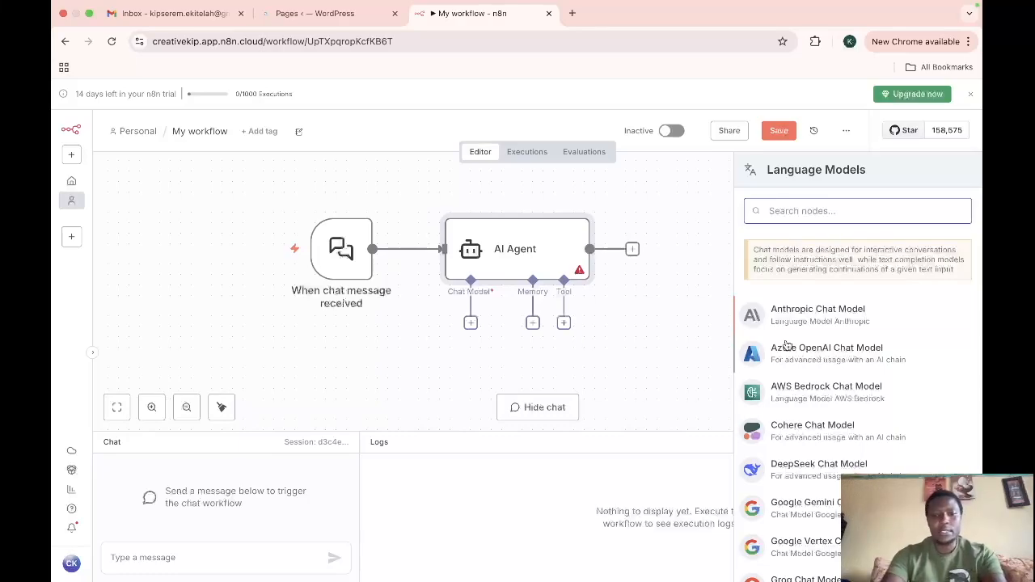
{"action": "type", "text": "gem"}
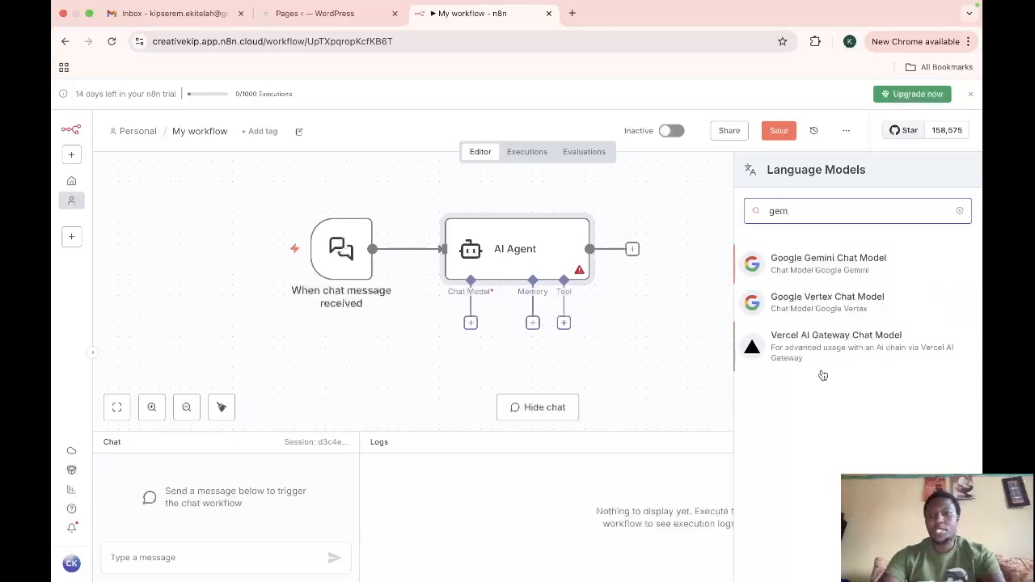
{"action": "left_click", "coordinate": [813, 270]}
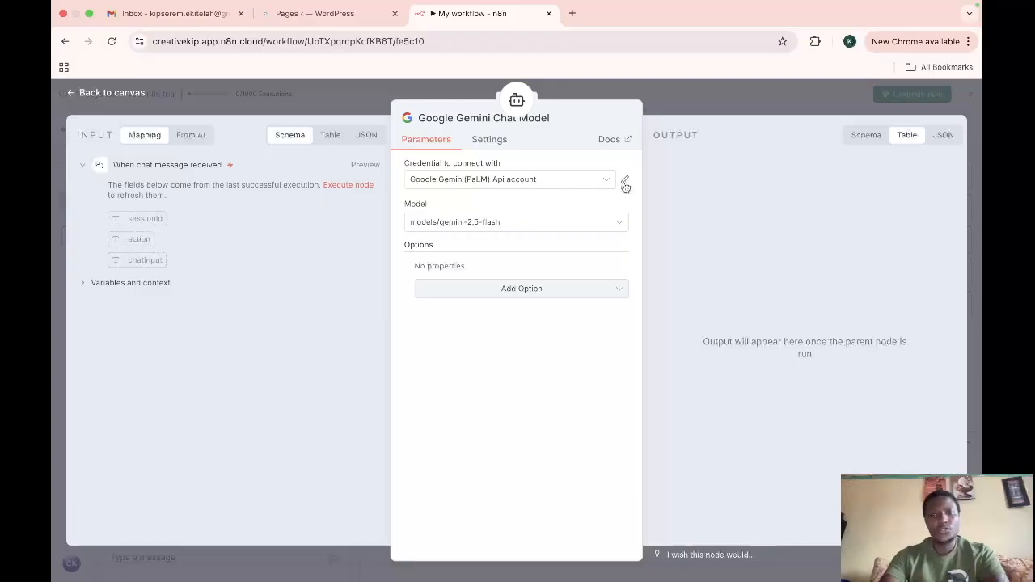
{"action": "left_click", "coordinate": [518, 179]}
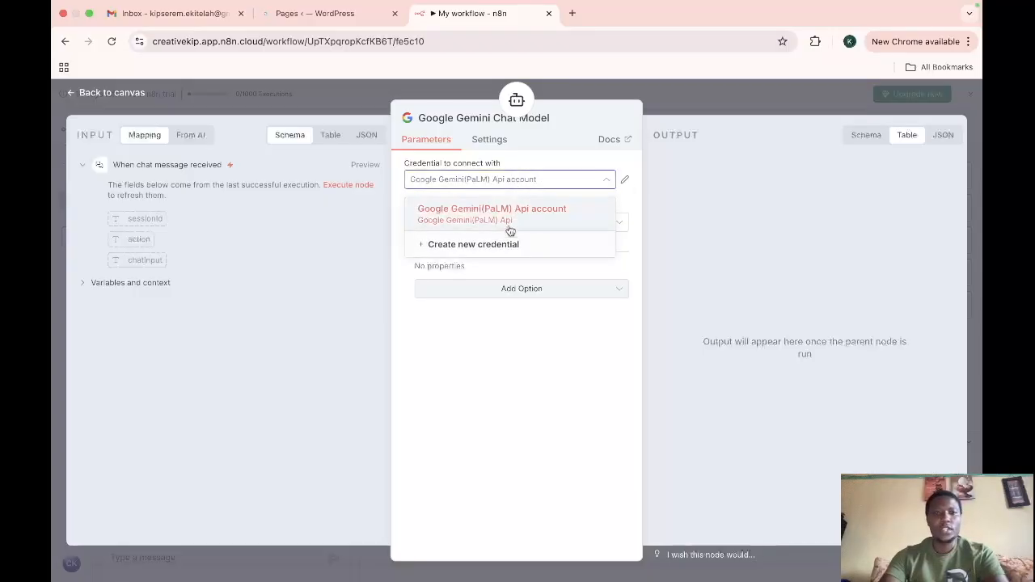
{"action": "left_click", "coordinate": [467, 188]}
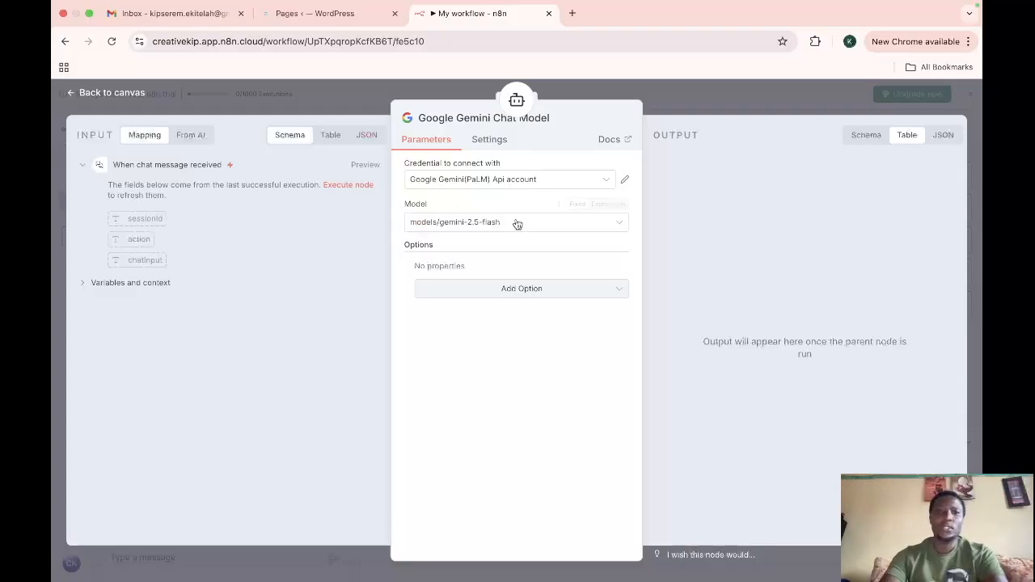
{"action": "left_click", "coordinate": [509, 186]}
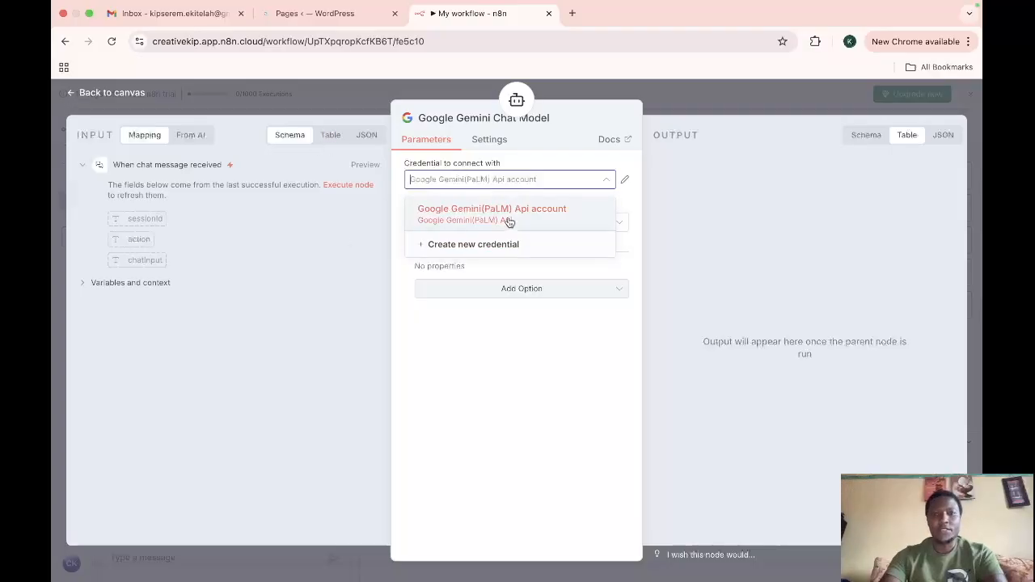
{"action": "left_click", "coordinate": [109, 93]}
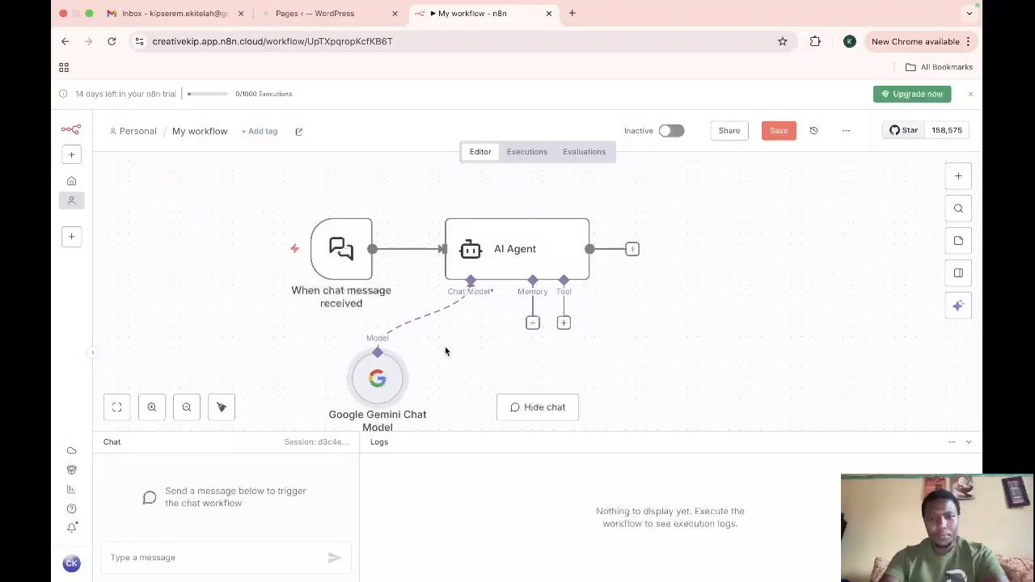
Step: Attach a Simple Memory node to the agent's memory input with default settings
{"action": "left_click", "coordinate": [532, 323]}
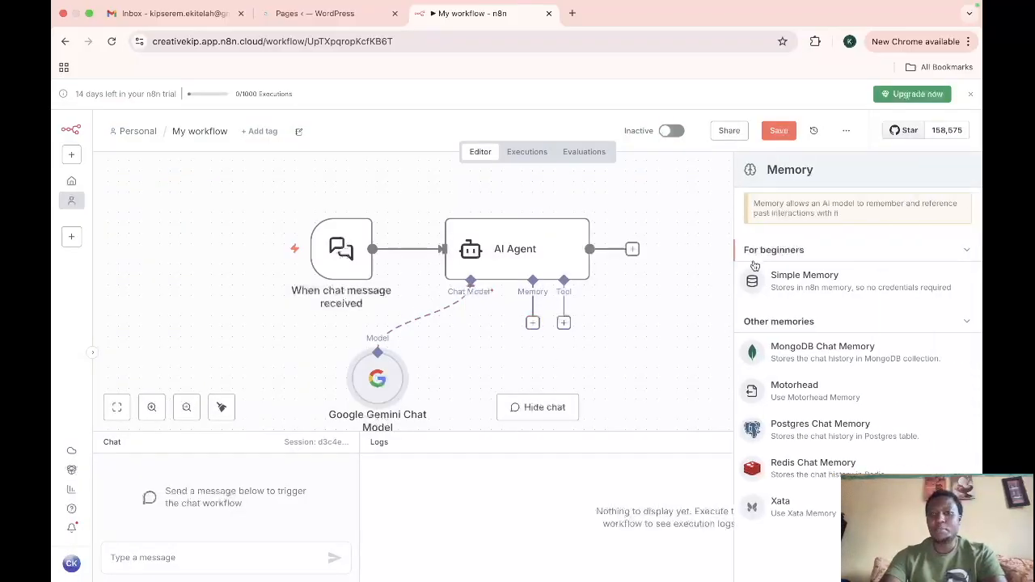
{"action": "left_click", "coordinate": [809, 283]}
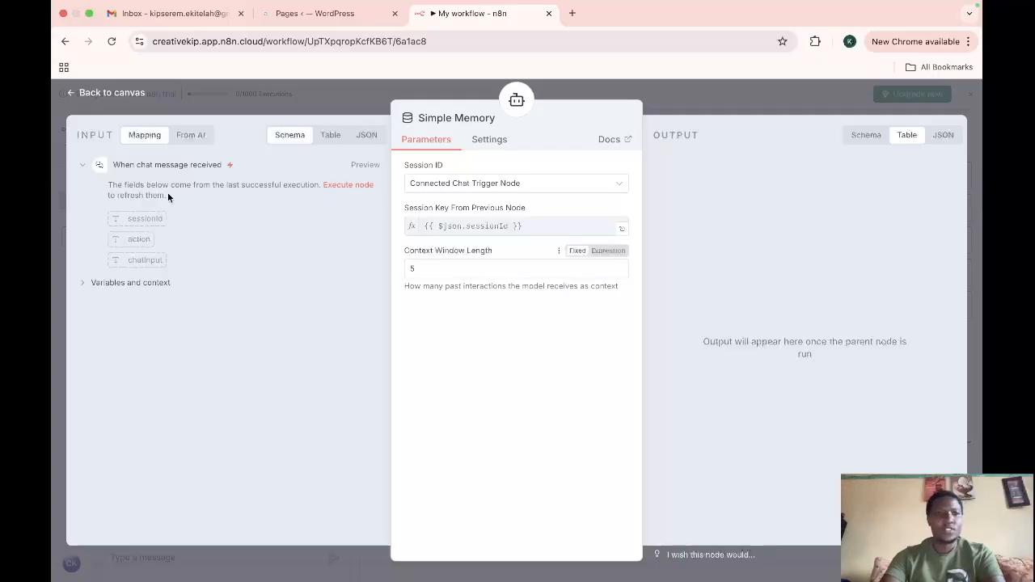
{"action": "left_click", "coordinate": [77, 95]}
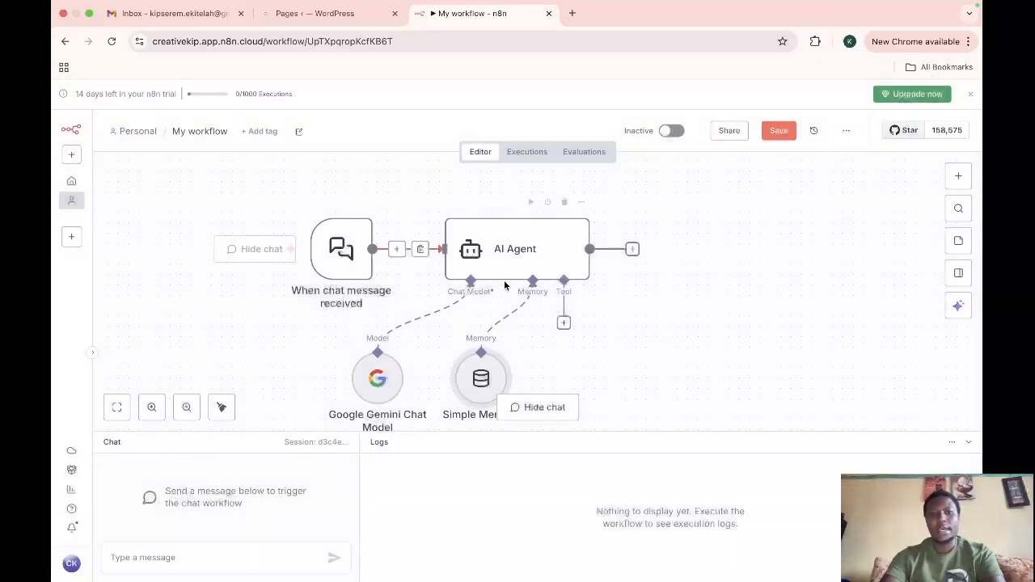
Step: Add a Wordpress Tool to the agent's tool input and start creating a new WordPress credential
{"action": "scroll", "coordinate": [651, 360], "scroll_direction": "down", "scroll_amount": 1}
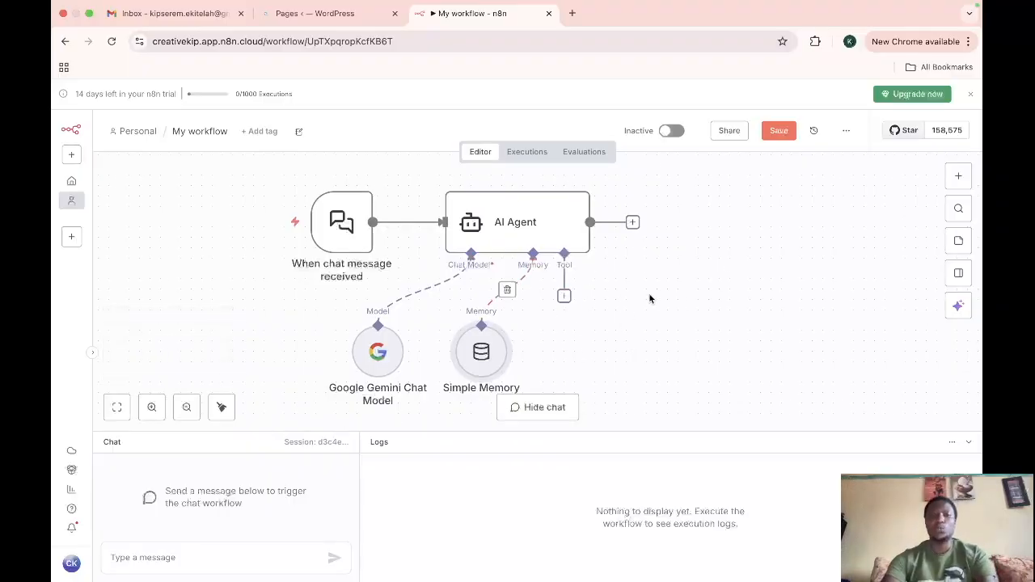
{"action": "left_click", "coordinate": [564, 296]}
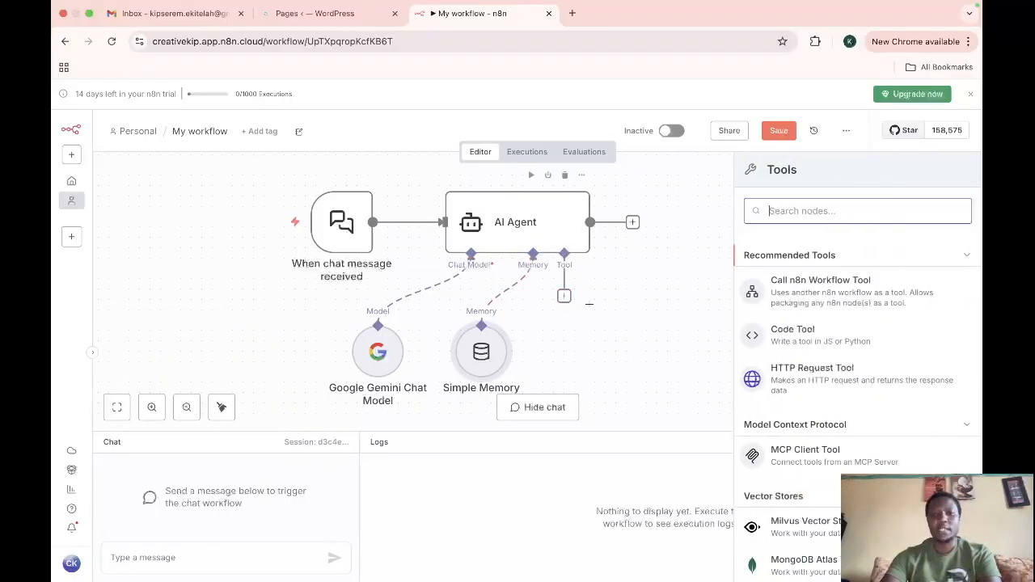
{"action": "type", "text": "word"}
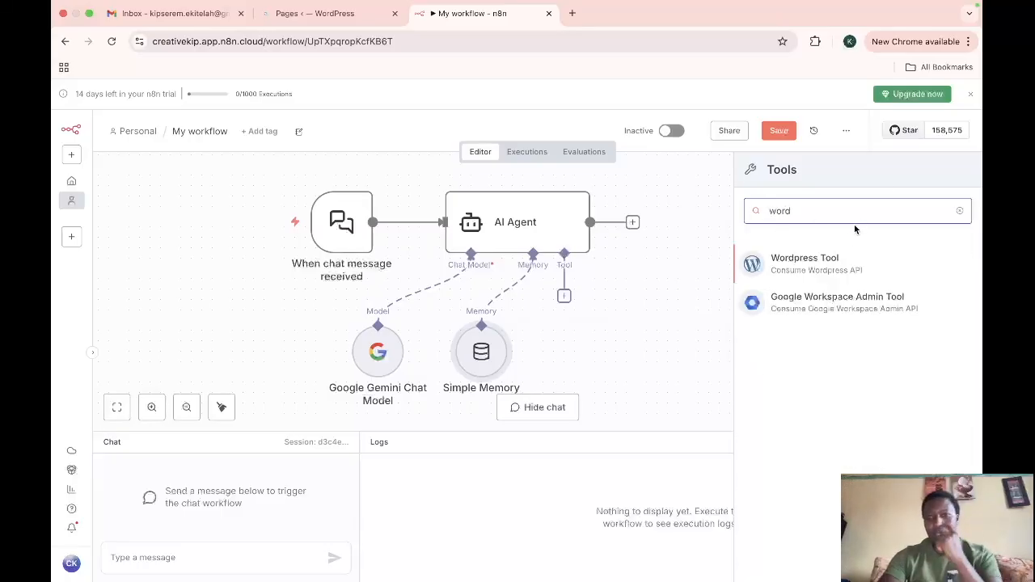
{"action": "left_click", "coordinate": [827, 261]}
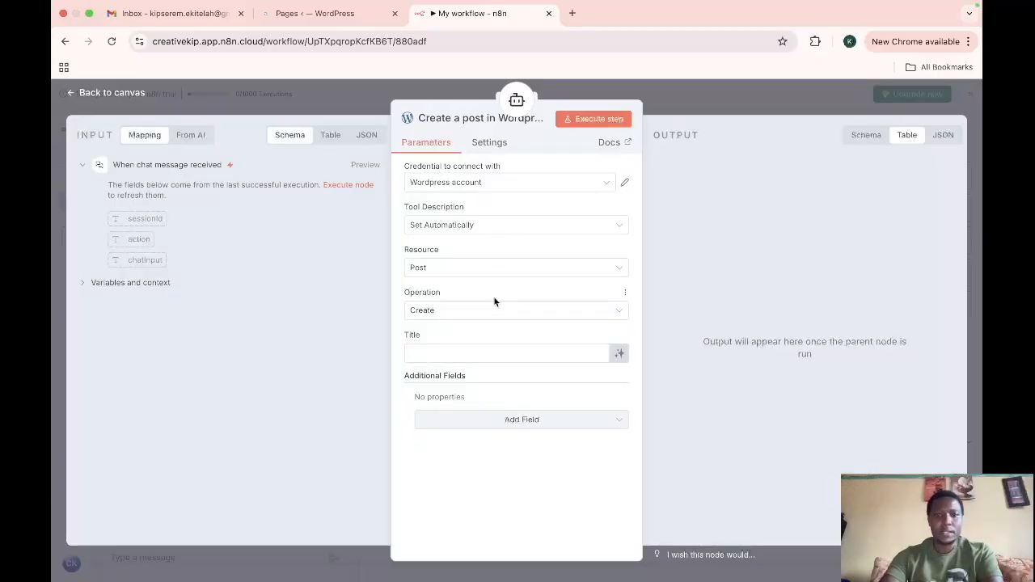
{"action": "left_click", "coordinate": [508, 182]}
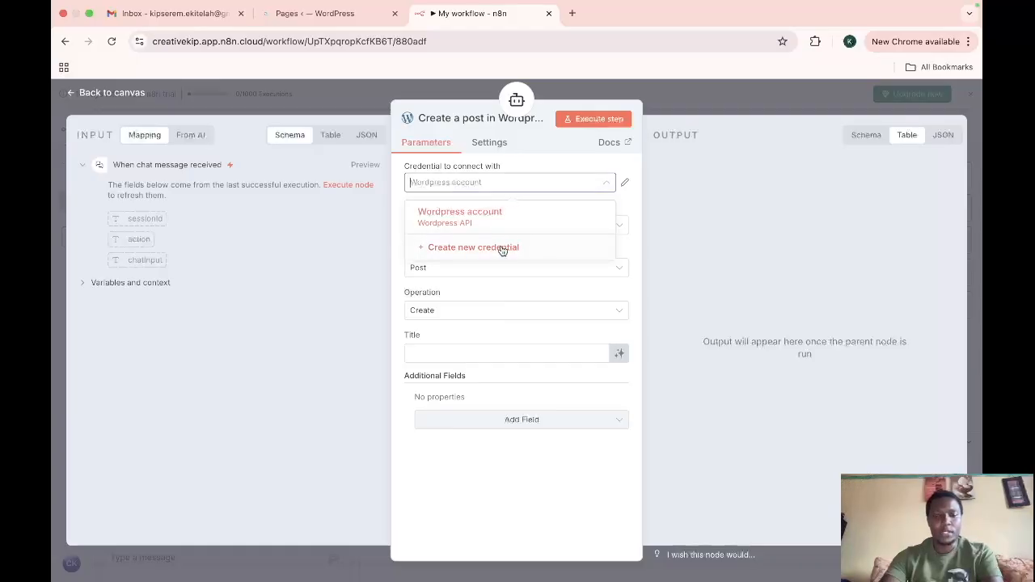
{"action": "left_click", "coordinate": [502, 247]}
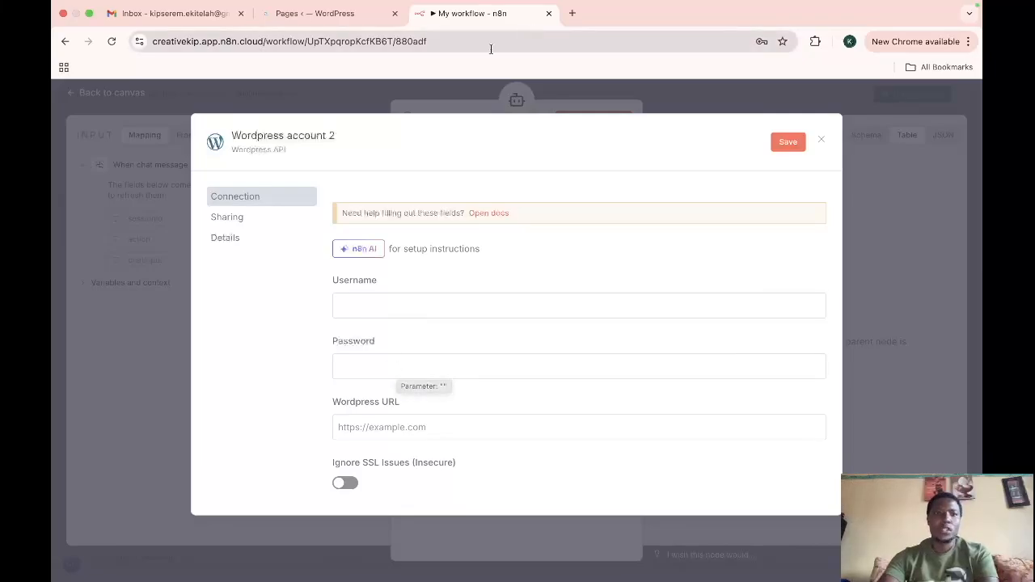
Step: Switch to the WordPress admin tab and open the Users page to look up the admin username
{"action": "left_click", "coordinate": [316, 14]}
{"action": "scroll", "coordinate": [324, 267], "scroll_direction": "up", "scroll_amount": 5}
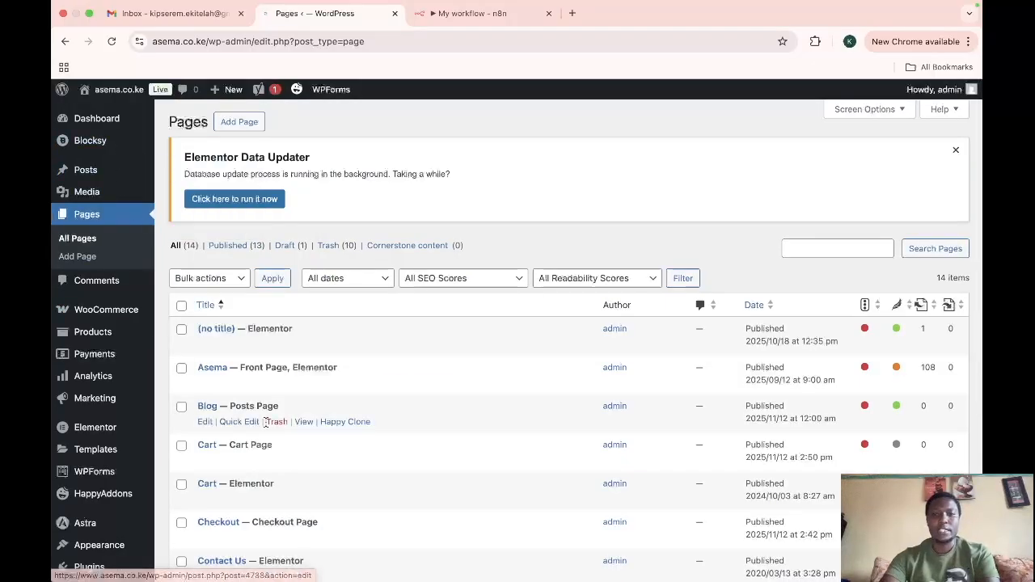
{"action": "scroll", "coordinate": [265, 421], "scroll_direction": "down", "scroll_amount": 4}
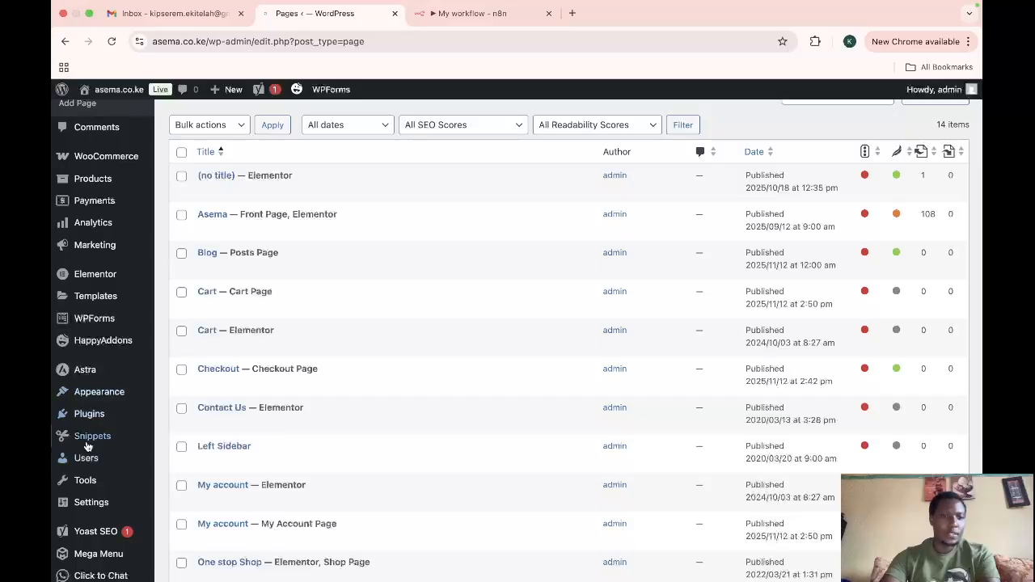
{"action": "mouse_move", "coordinate": [90, 457]}
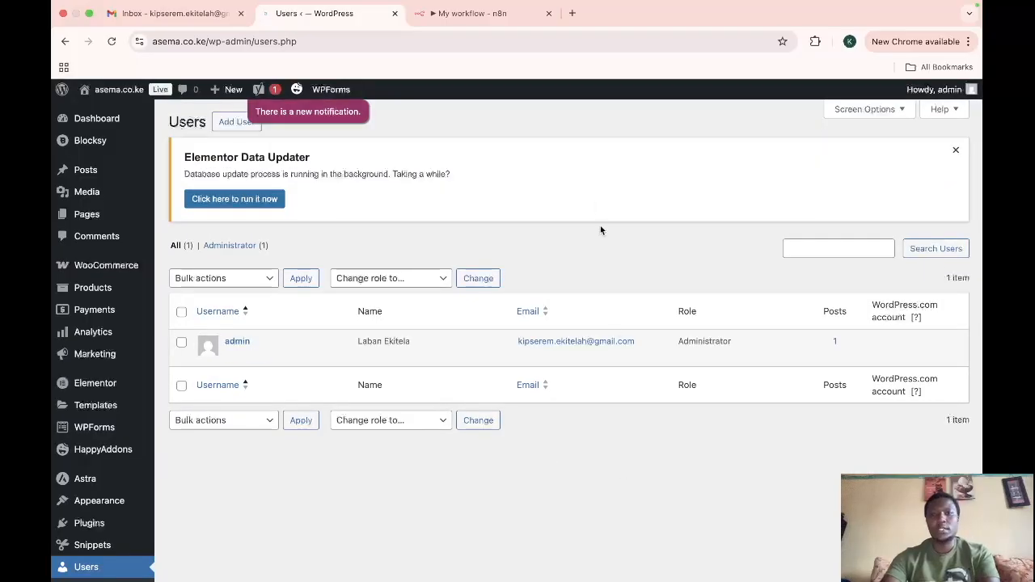
{"action": "left_click", "coordinate": [460, 16]}
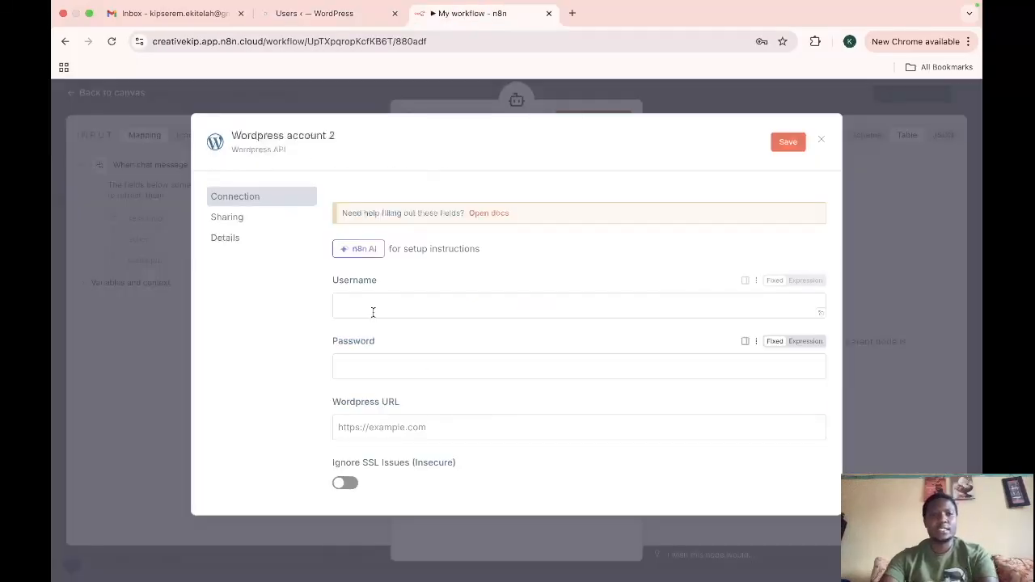
{"action": "left_click", "coordinate": [320, 14]}
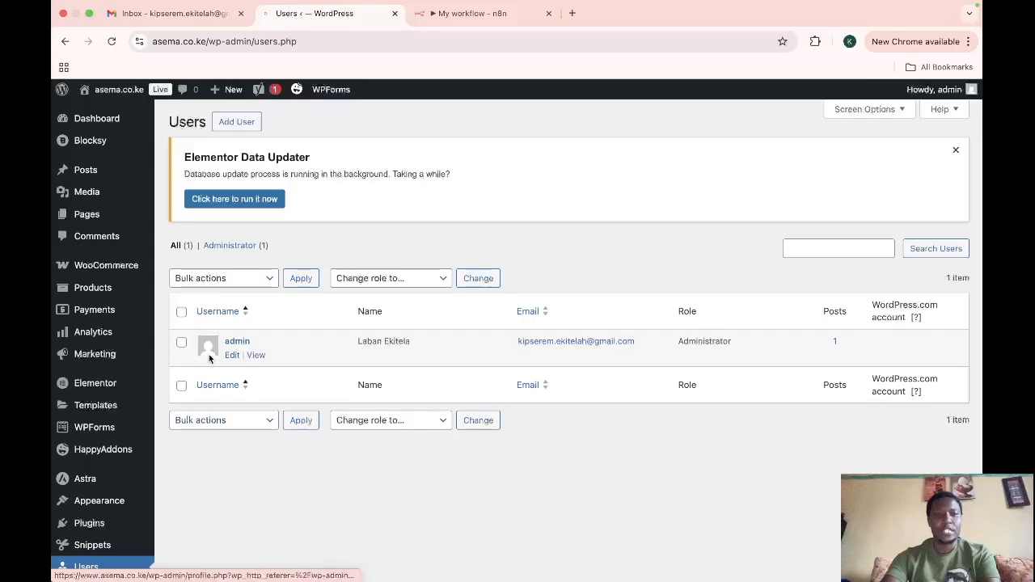
Step: Copy the admin username from the WordPress users list and paste it into the credential's Username field
{"action": "left_click_drag", "start_coordinate": [255, 343], "coordinate": [223, 346]}
{"action": "key", "text": "super+c"}
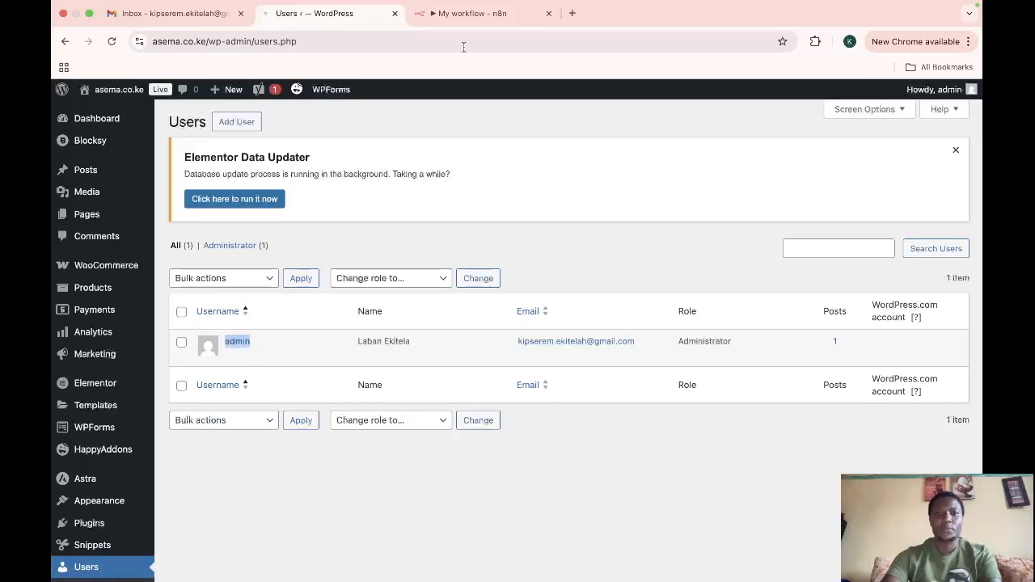
{"action": "left_click", "coordinate": [463, 14]}
{"action": "left_click", "coordinate": [438, 309]}
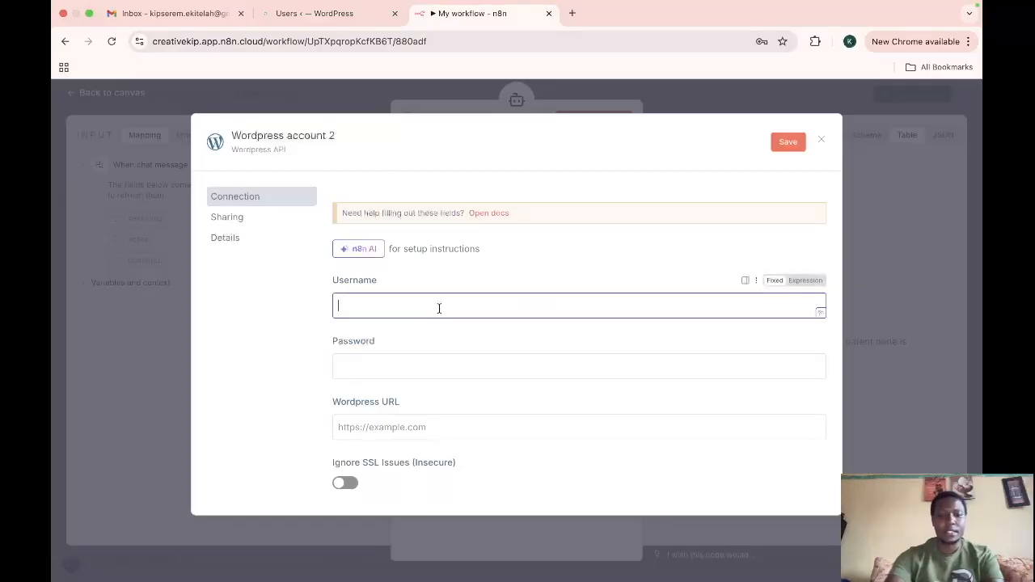
{"action": "key", "text": "super+v"}
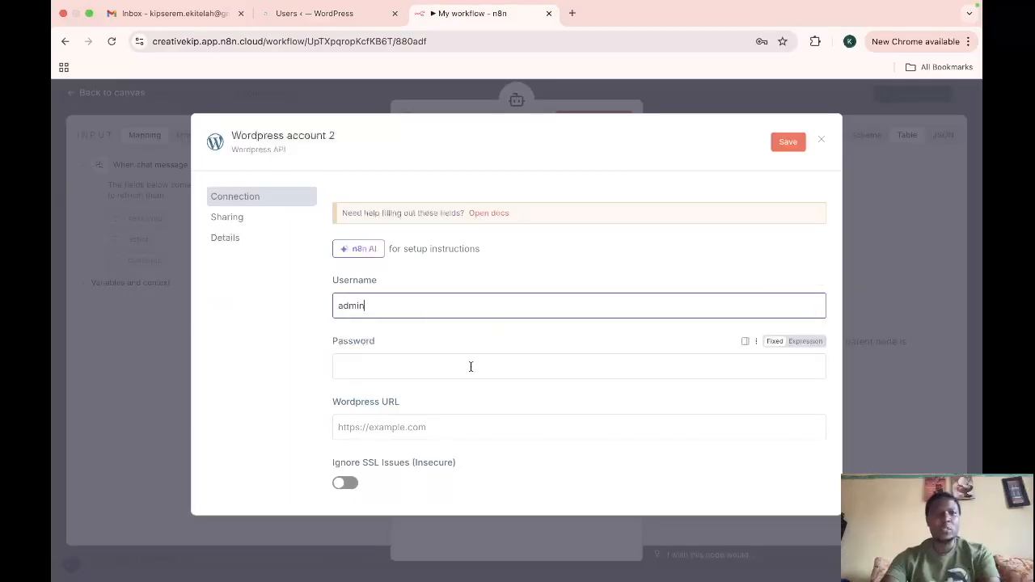
Step: Open the admin user's WordPress profile and scroll down to the account management and application passwords section
{"action": "left_click", "coordinate": [320, 14]}
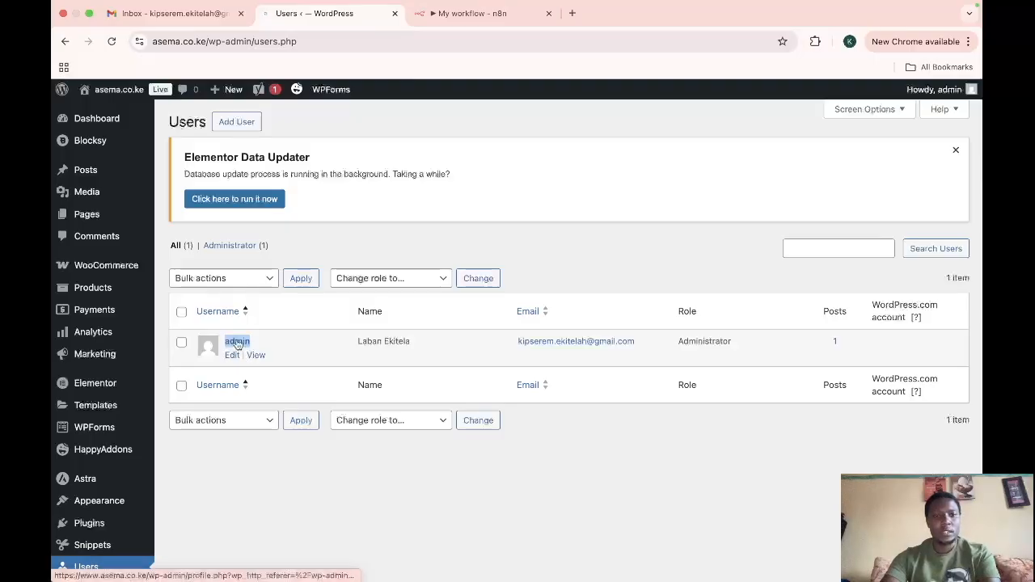
{"action": "left_click", "coordinate": [270, 345]}
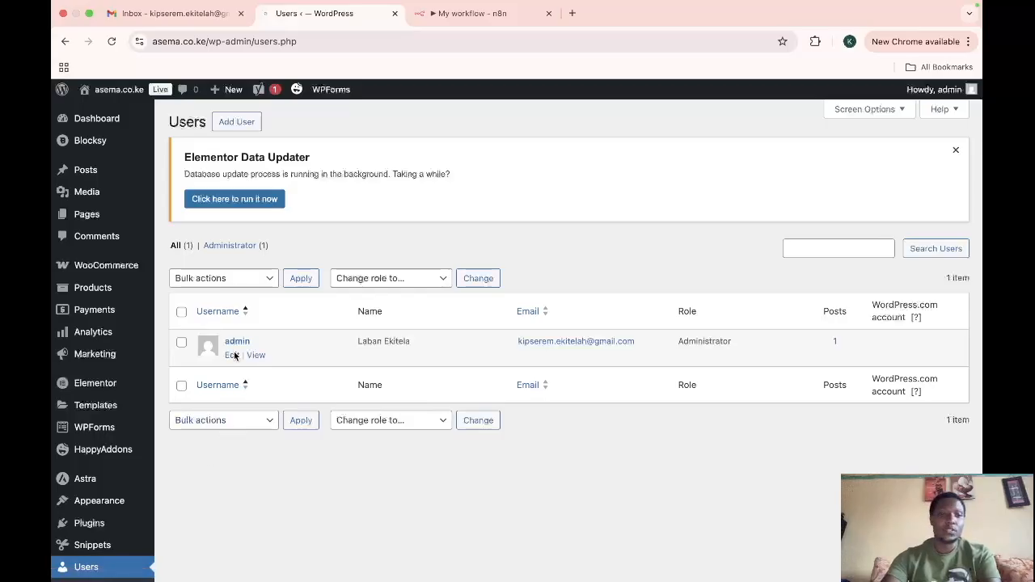
{"action": "left_click", "coordinate": [238, 343]}
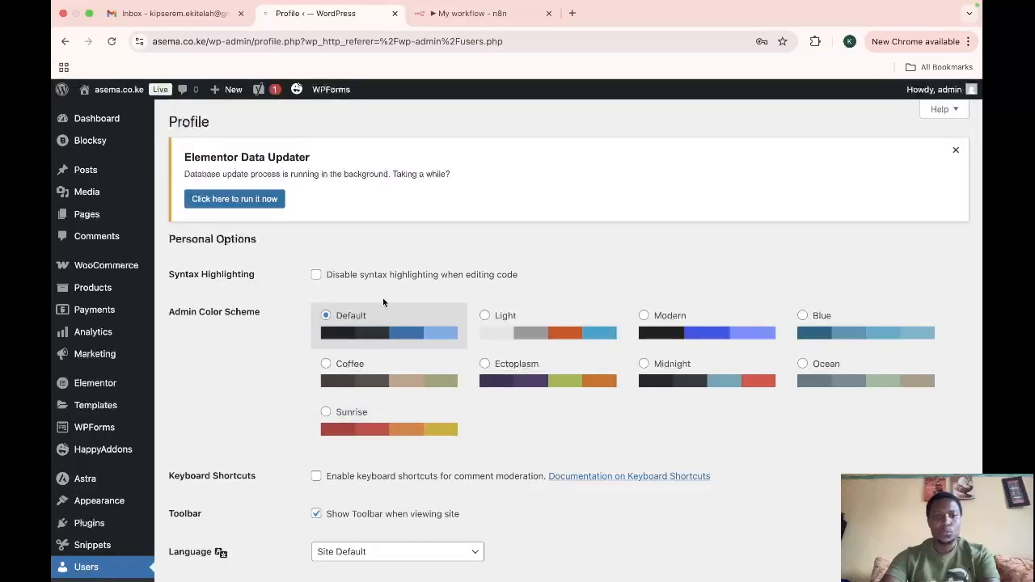
{"action": "scroll", "coordinate": [530, 474], "scroll_direction": "down", "scroll_amount": 9}
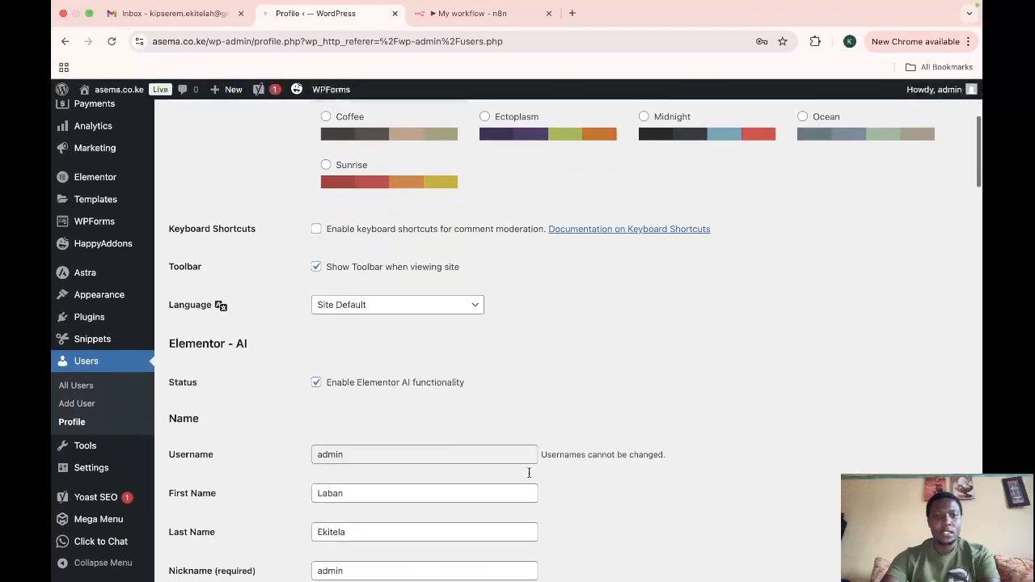
{"action": "scroll", "coordinate": [528, 472], "scroll_direction": "down", "scroll_amount": 15}
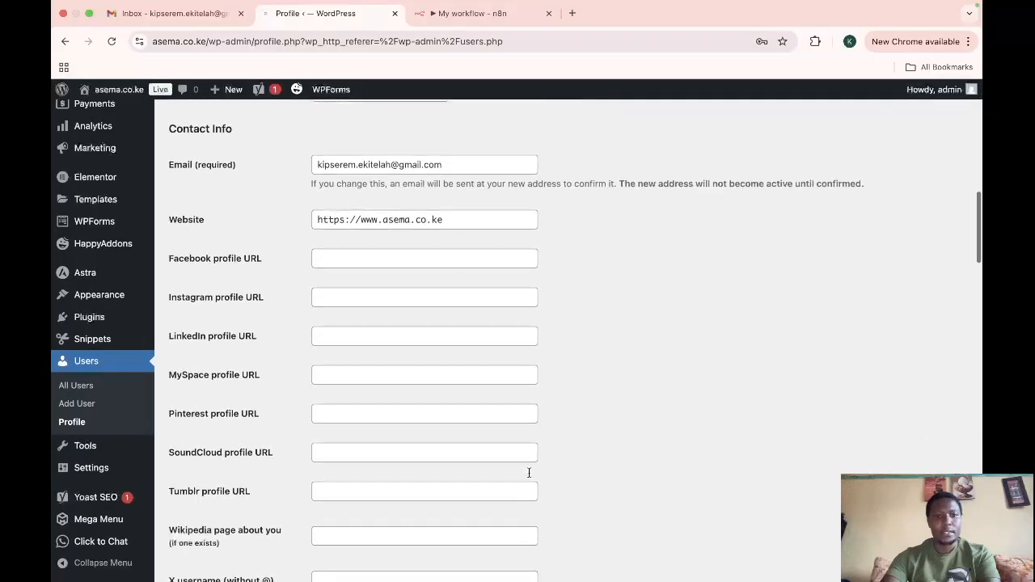
{"action": "scroll", "coordinate": [529, 477], "scroll_direction": "down", "scroll_amount": 12}
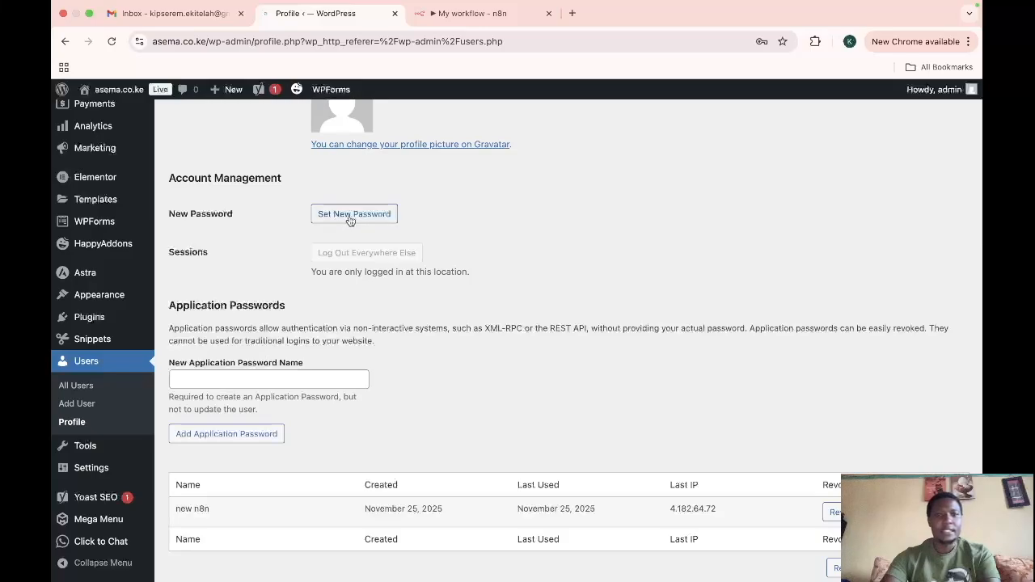
{"action": "left_click", "coordinate": [369, 216]}
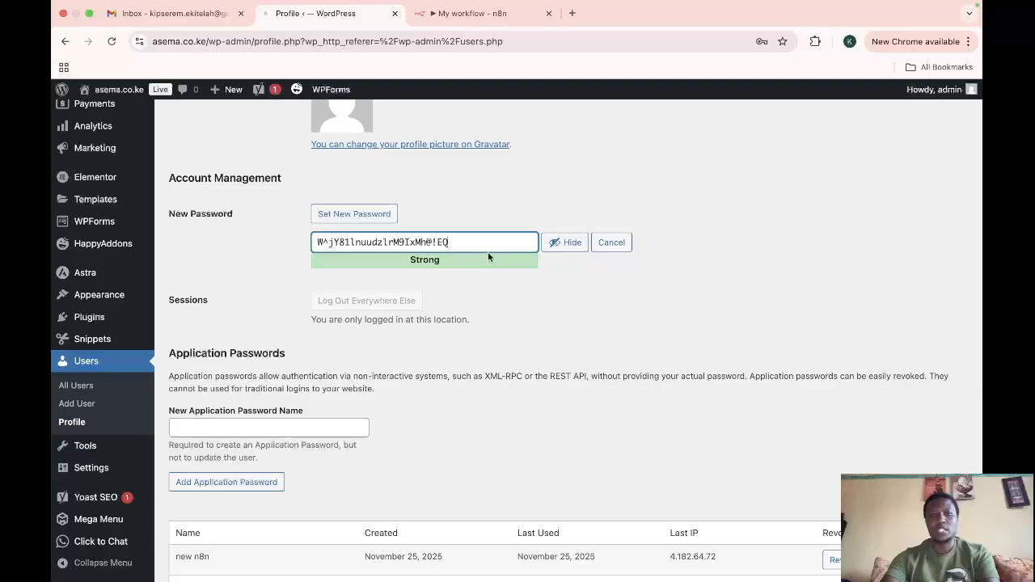
Step: Create a new application password named test3 and copy the generated password
{"action": "left_click", "coordinate": [238, 428]}
{"action": "type", "text": "t"}
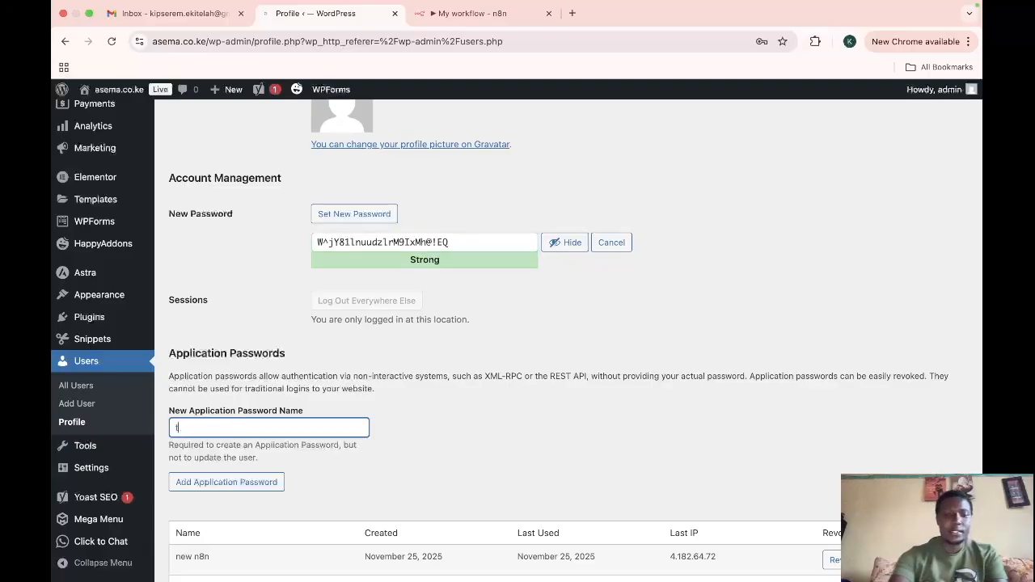
{"action": "type", "text": "est3"}
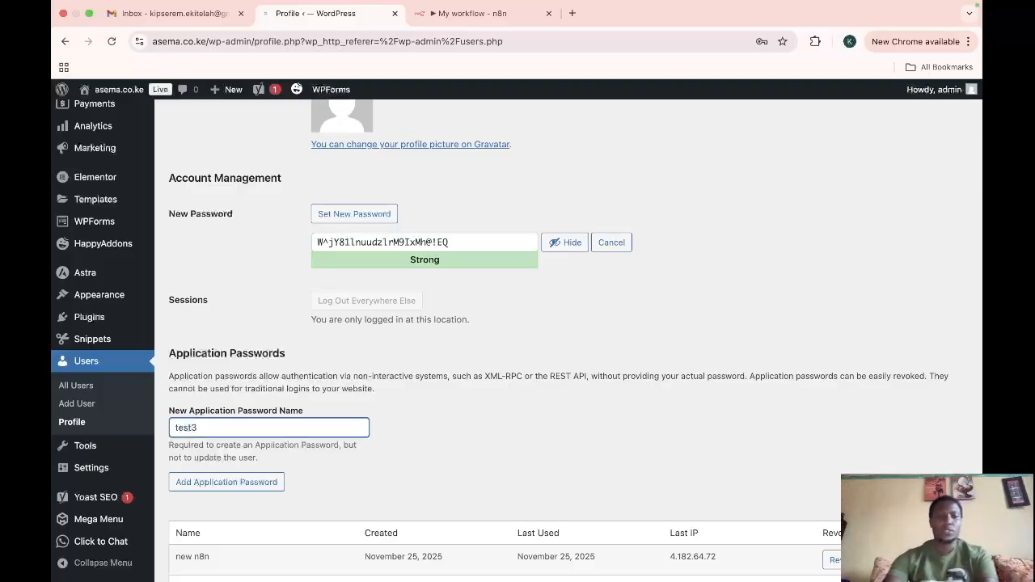
{"action": "left_click", "coordinate": [241, 487]}
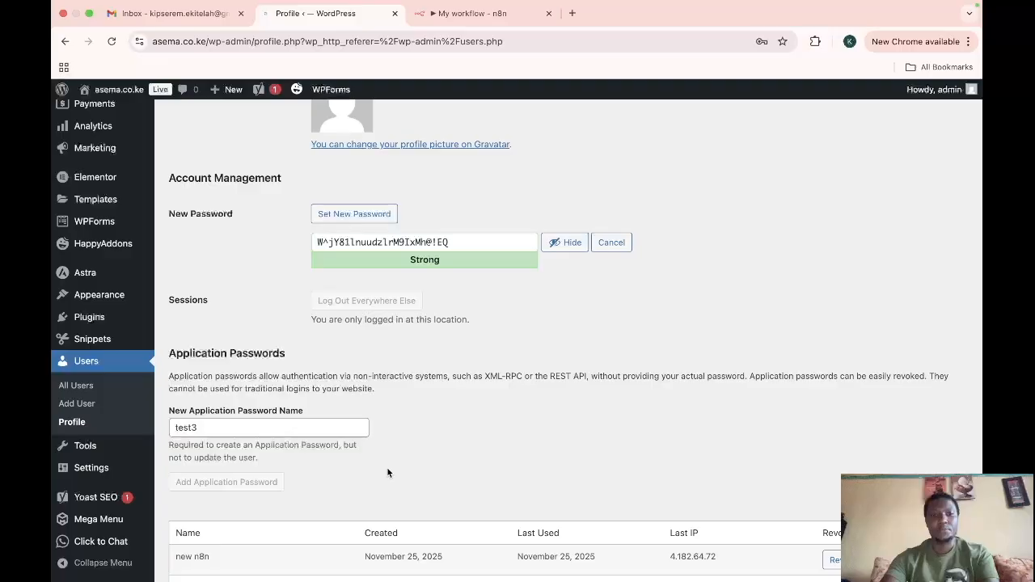
{"action": "scroll", "coordinate": [387, 473], "scroll_direction": "down", "scroll_amount": 3}
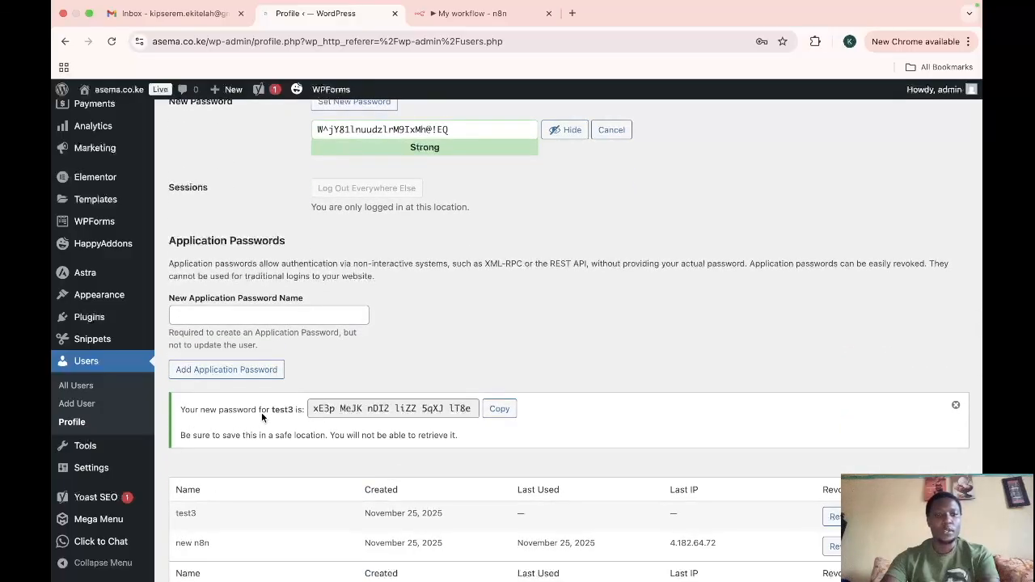
{"action": "left_click", "coordinate": [498, 410]}
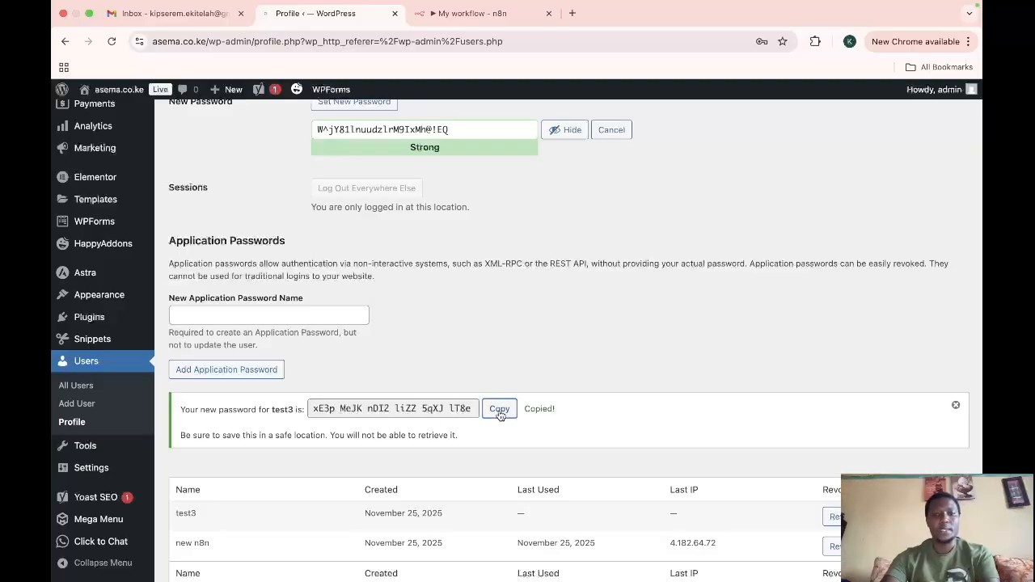
Step: Paste the application password into the WordPress credential's Password field
{"action": "left_click", "coordinate": [473, 13]}
{"action": "left_click", "coordinate": [412, 366]}
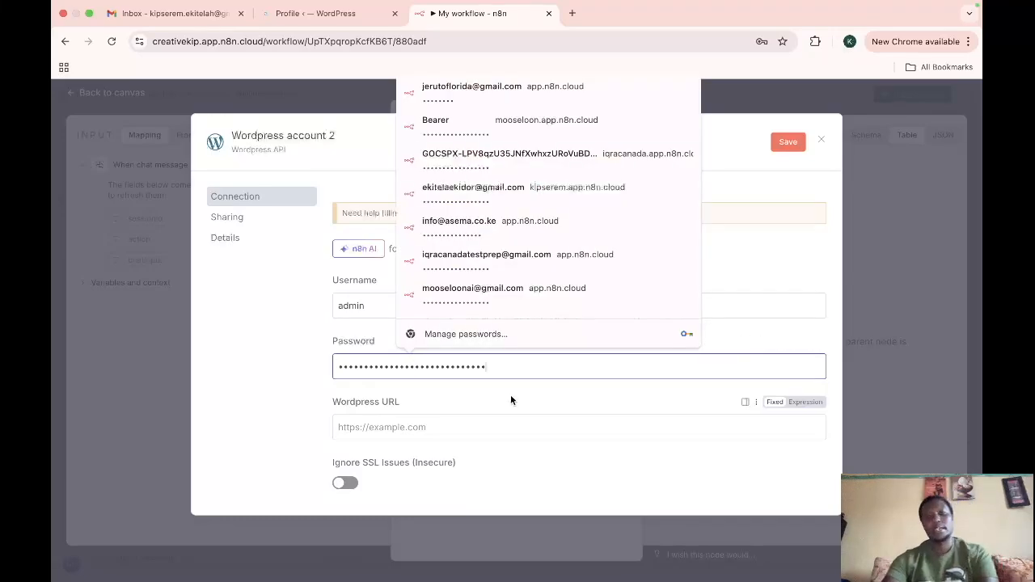
{"action": "left_click", "coordinate": [564, 403]}
{"action": "scroll", "coordinate": [564, 406], "scroll_direction": "down", "scroll_amount": 3}
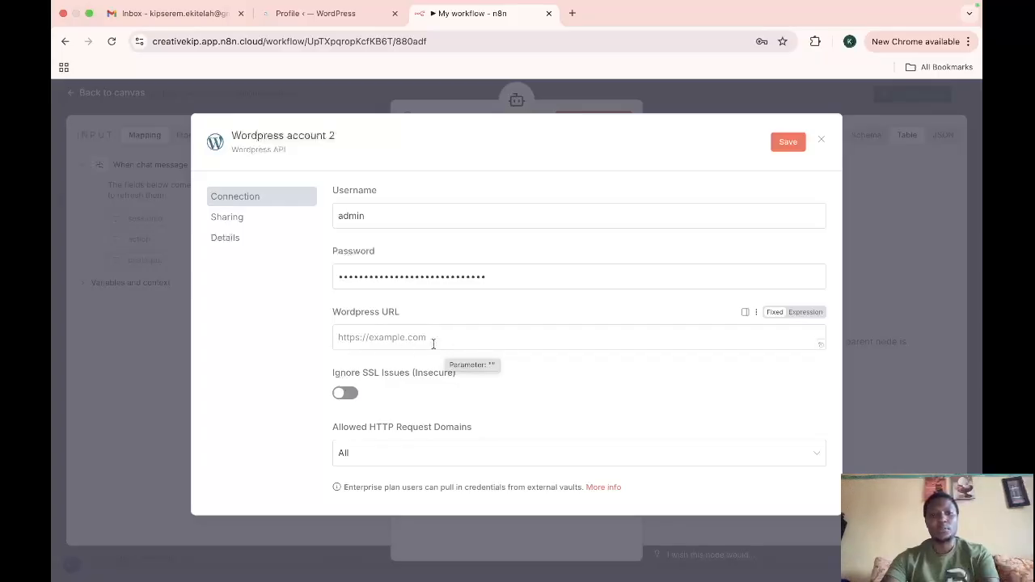
{"action": "left_click", "coordinate": [312, 12]}
{"action": "left_click", "coordinate": [198, 44]}
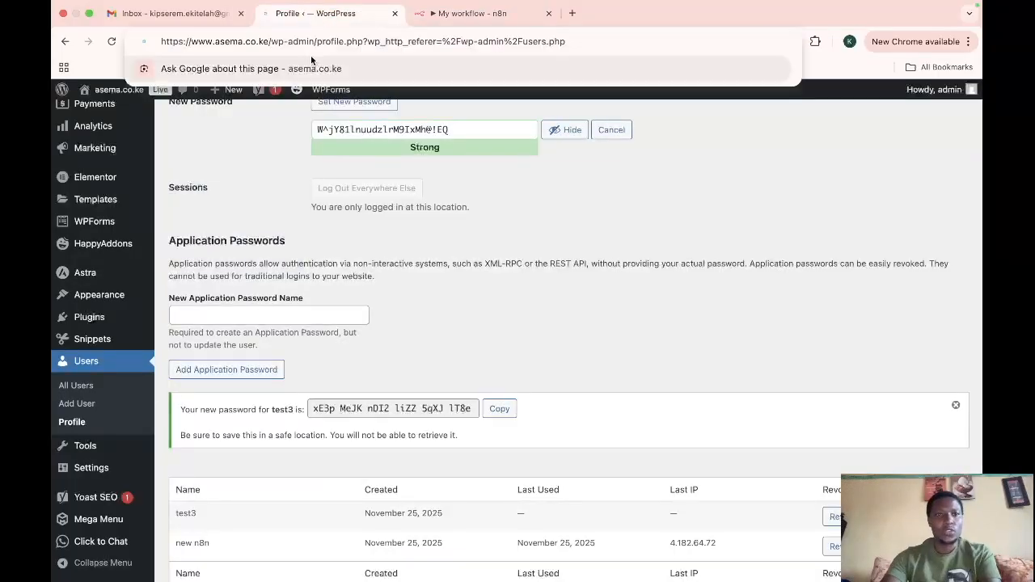
{"action": "left_click_drag", "start_coordinate": [159, 44], "coordinate": [266, 50]}
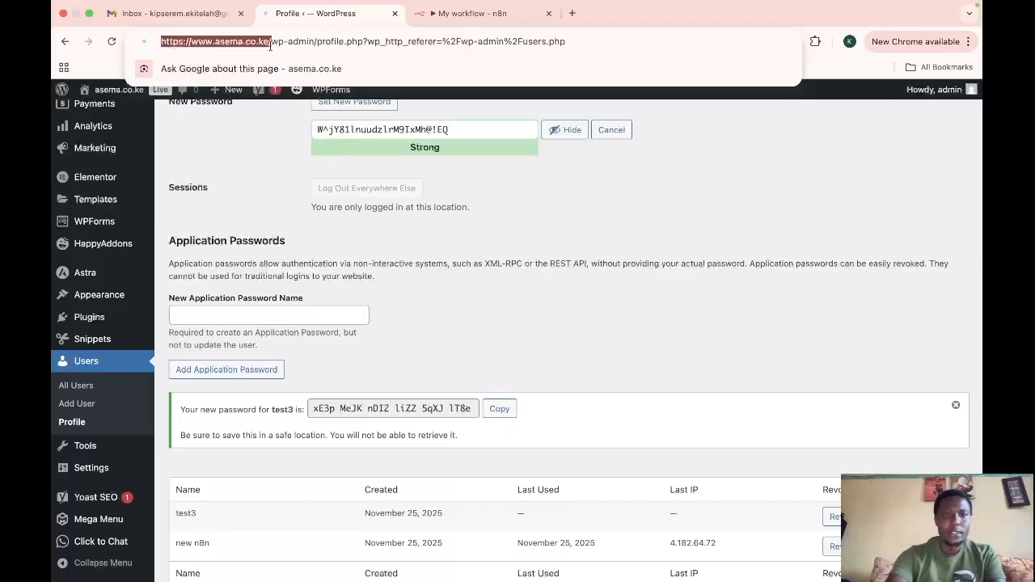
{"action": "left_click", "coordinate": [477, 14]}
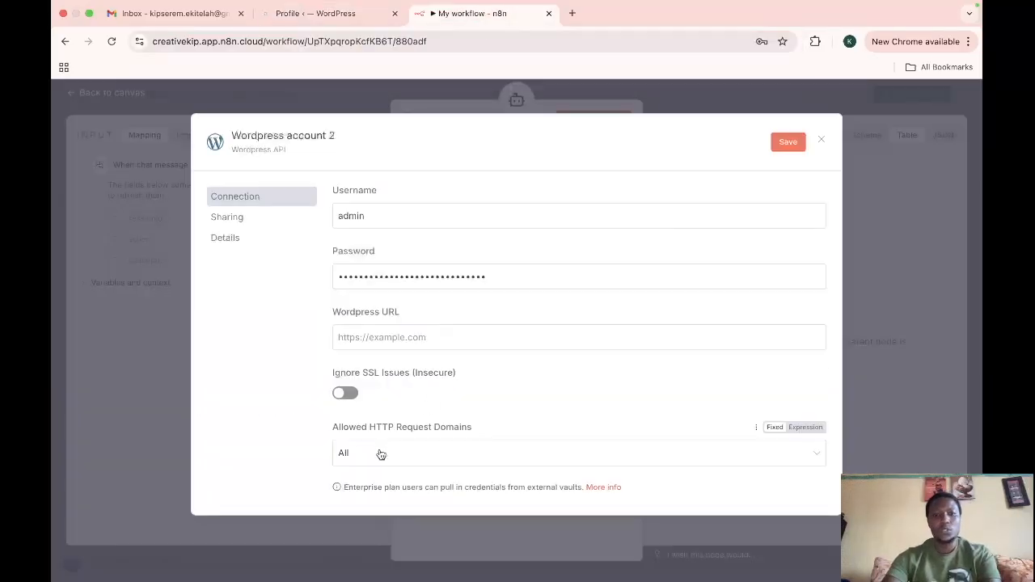
{"action": "left_click", "coordinate": [439, 340]}
{"action": "key", "text": "super+v"}
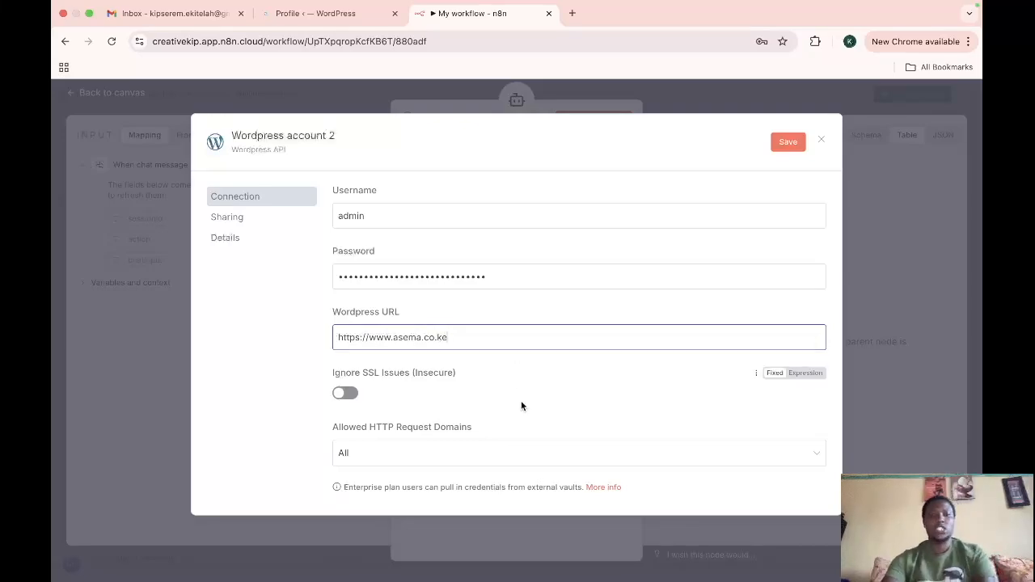
Step: Save the WordPress credential, decline the browser's offer to store the password, and go back to the canvas
{"action": "scroll", "coordinate": [521, 404], "scroll_direction": "down", "scroll_amount": 2}
{"action": "scroll", "coordinate": [521, 407], "scroll_direction": "up", "scroll_amount": 5}
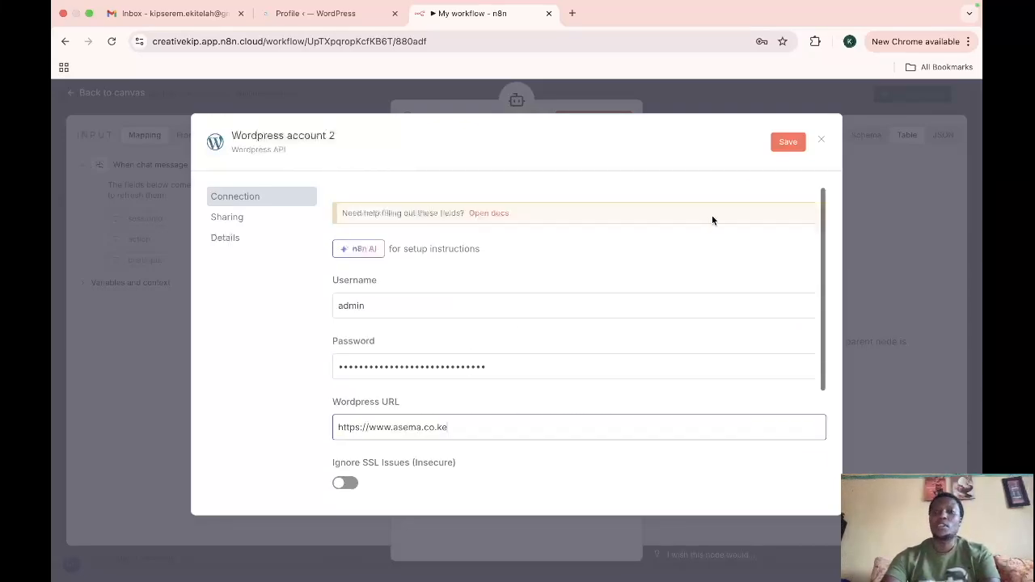
{"action": "left_click", "coordinate": [786, 144]}
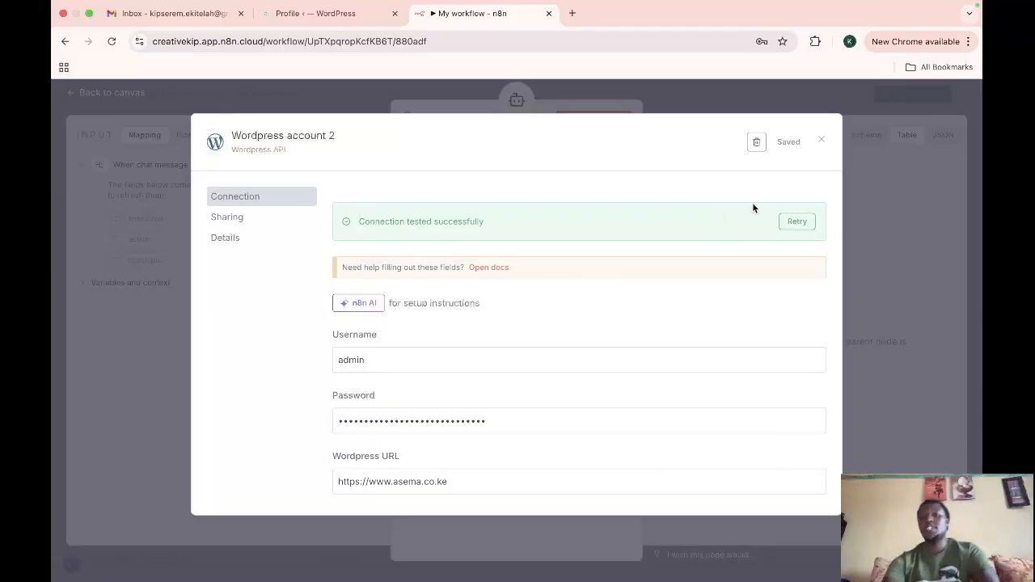
{"action": "left_click", "coordinate": [820, 142]}
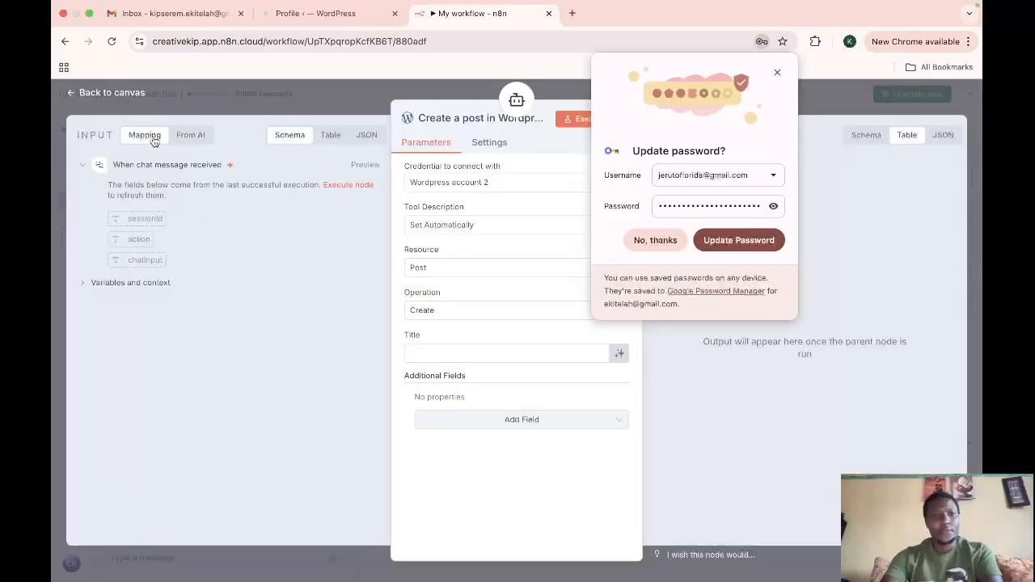
{"action": "left_click", "coordinate": [647, 240]}
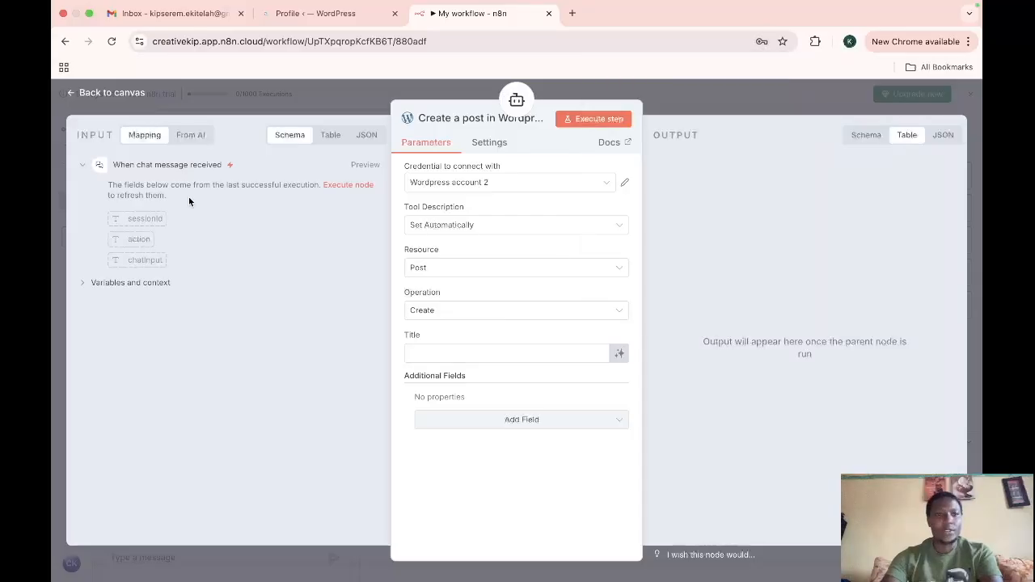
{"action": "left_click", "coordinate": [105, 93]}
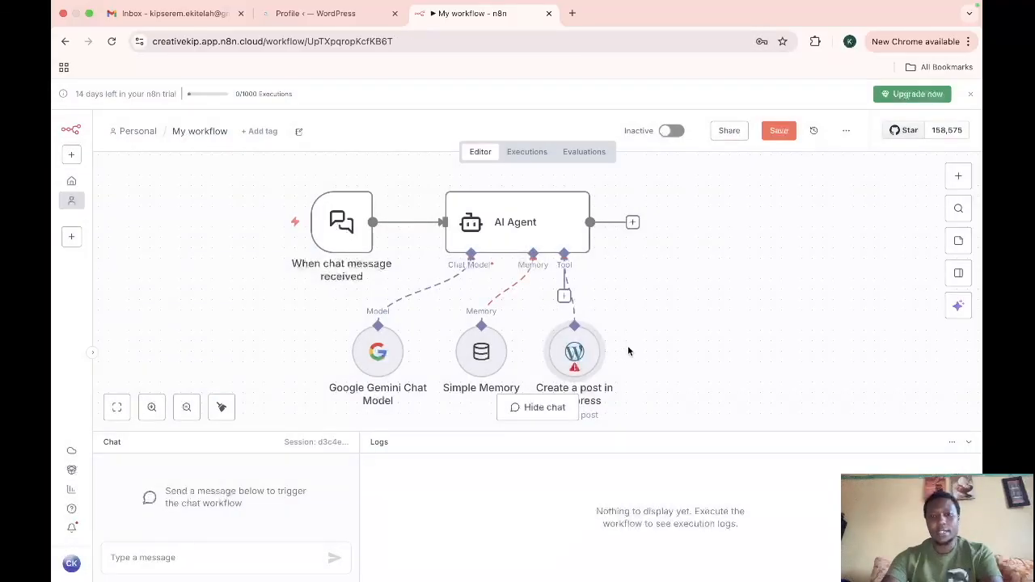
Step: Reconfigure the WordPress tool with a manually set description, Page resource and Get Many operation, then return to the canvas
{"action": "double_click", "coordinate": [574, 351]}
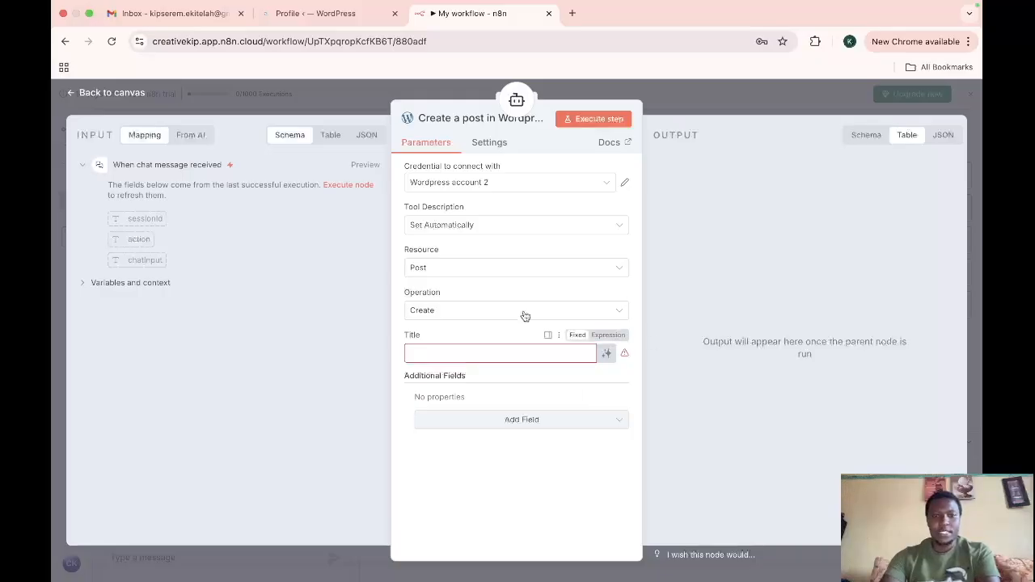
{"action": "left_click", "coordinate": [494, 231]}
{"action": "left_click", "coordinate": [458, 295]}
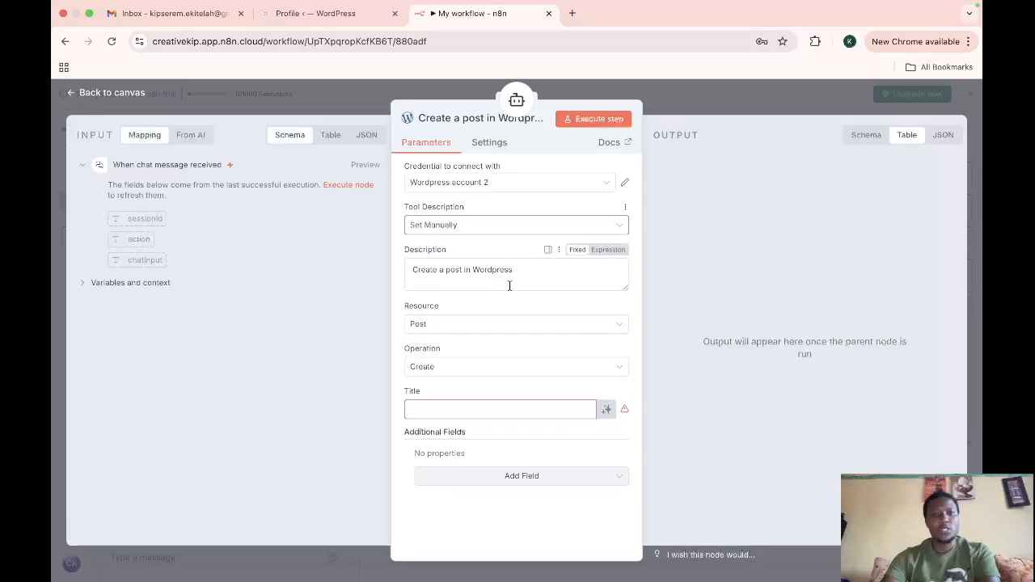
{"action": "left_click", "coordinate": [453, 326]}
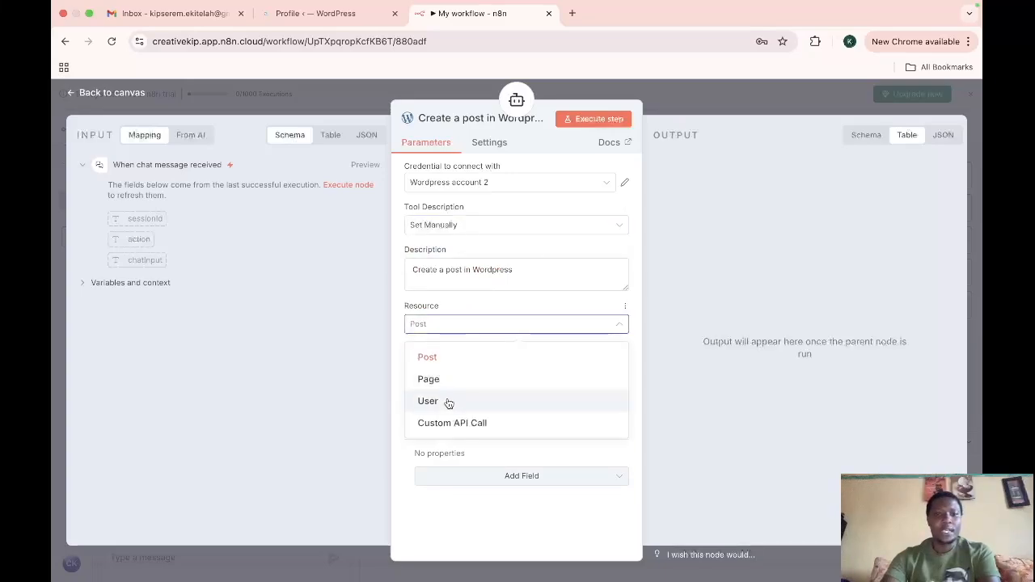
{"action": "left_click", "coordinate": [457, 380]}
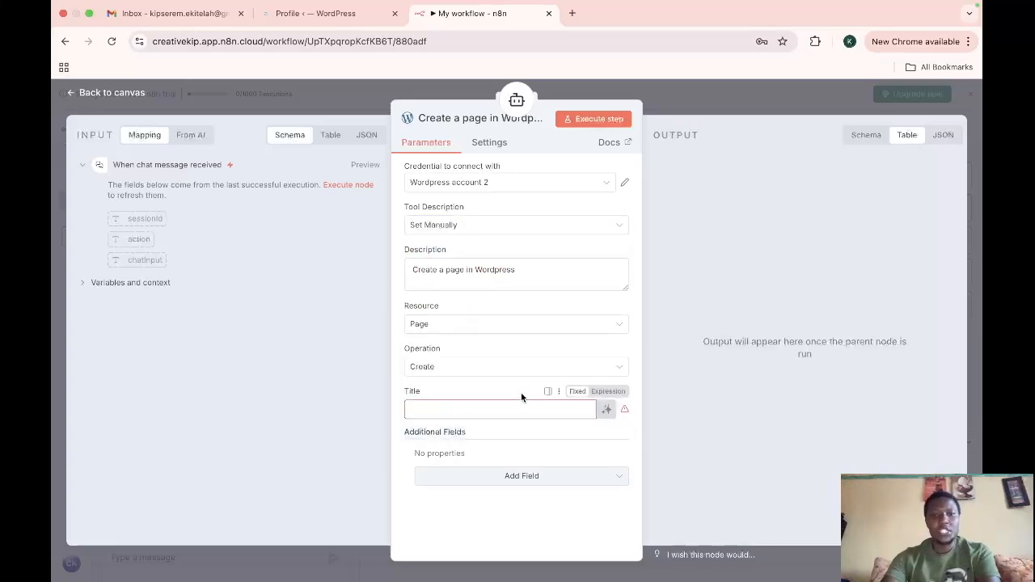
{"action": "left_click", "coordinate": [476, 369]}
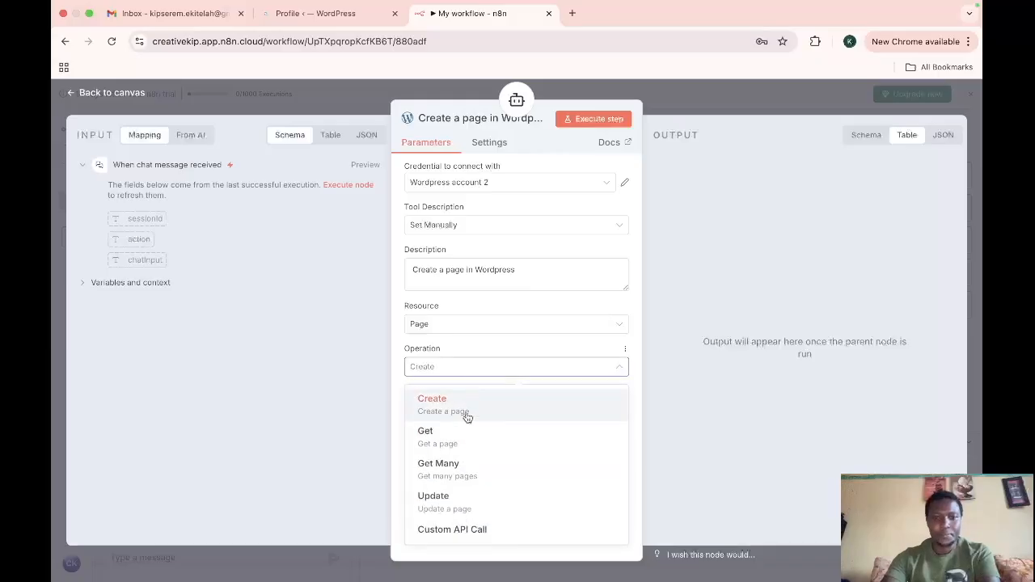
{"action": "left_click", "coordinate": [462, 465]}
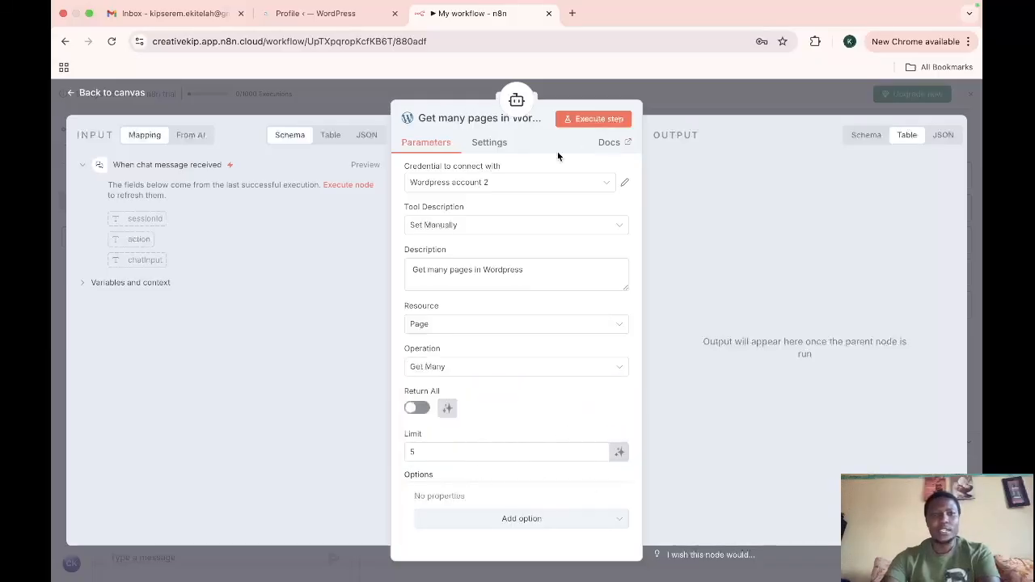
{"action": "left_click", "coordinate": [106, 93]}
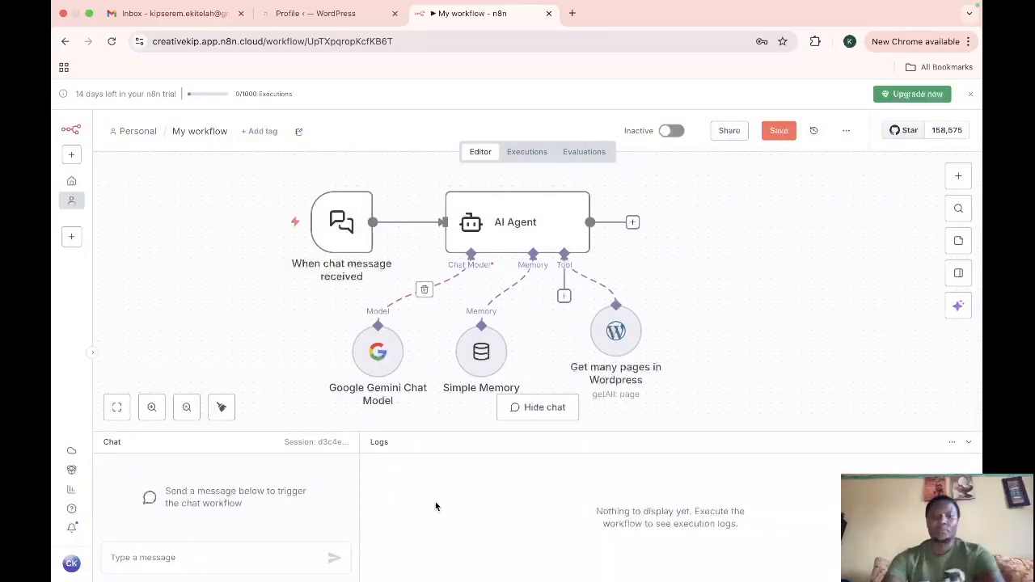
Step: Begin a chat message reading "what website in the" in the workflow's chat input
{"action": "left_click", "coordinate": [215, 549]}
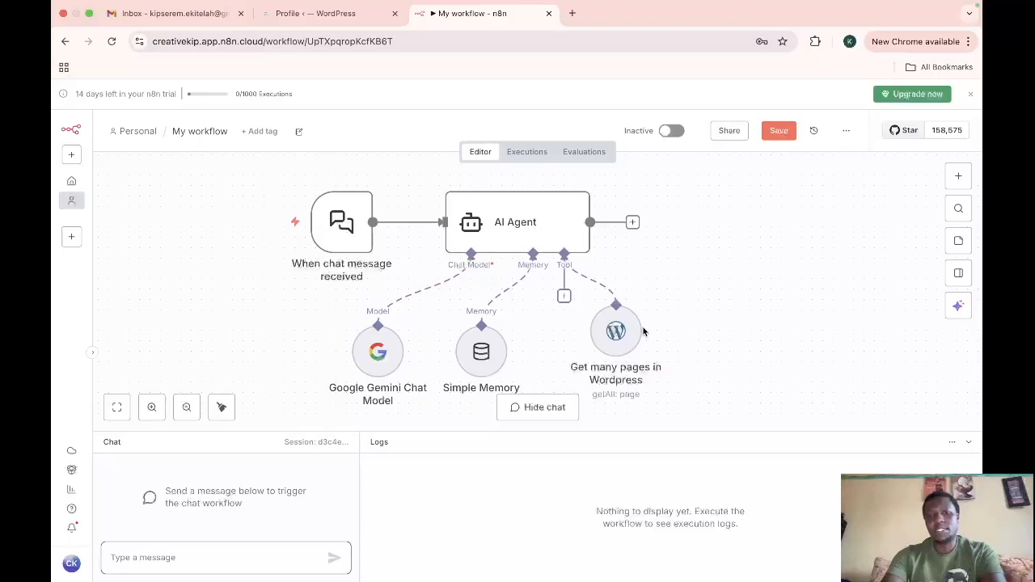
{"action": "mouse_move", "coordinate": [225, 560]}
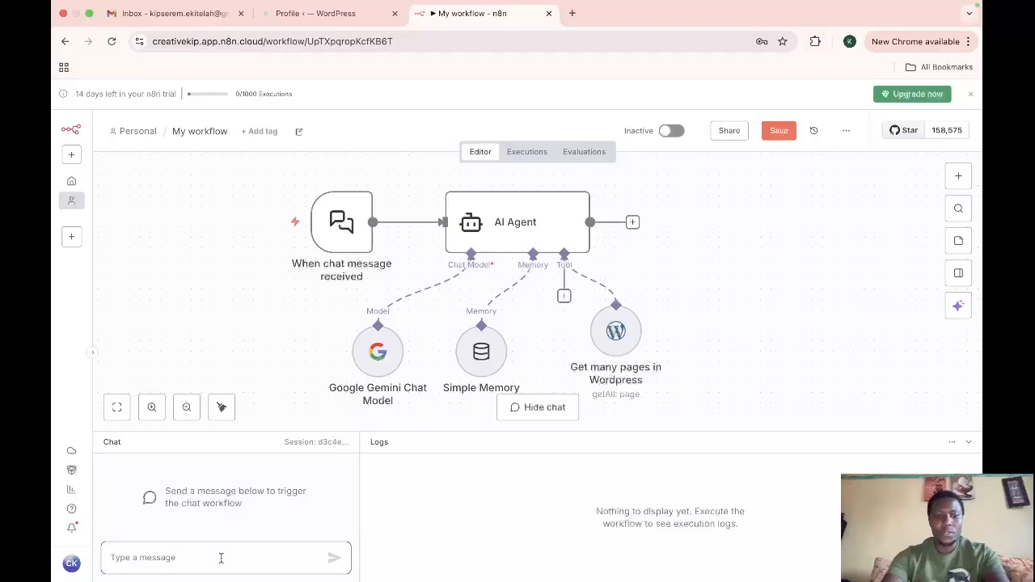
{"action": "left_click", "coordinate": [220, 558]}
{"action": "type", "text": "what we"}
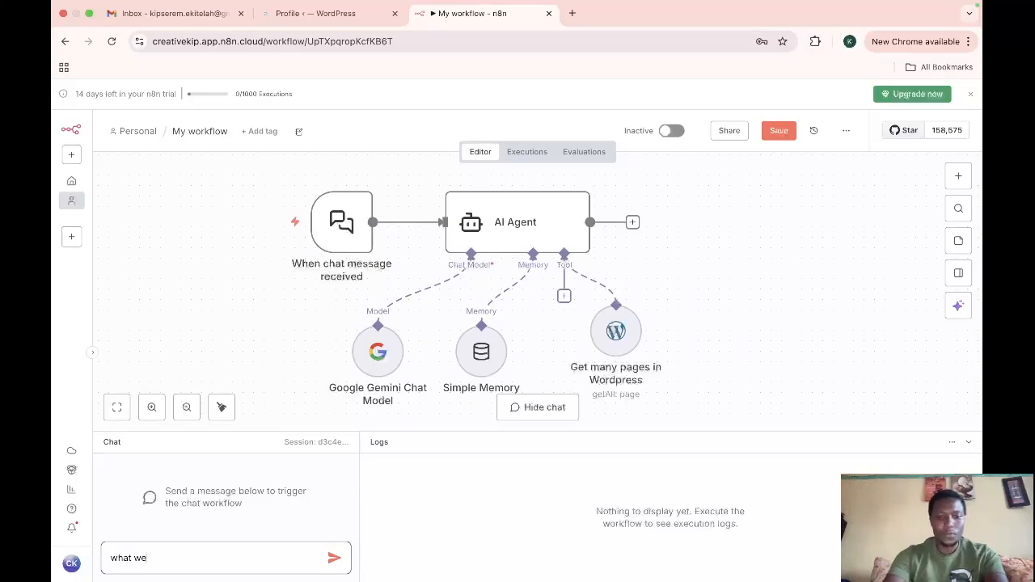
{"action": "type", "text": "bsite in the"}
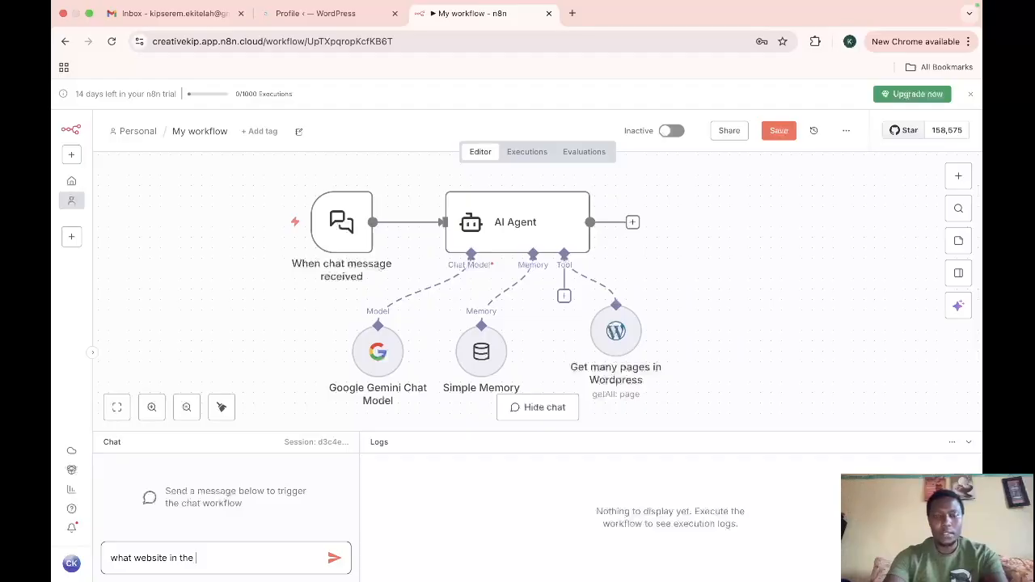
Step: Rename the WordPress tool node to "wordpress" and return to the canvas
{"action": "right_click", "coordinate": [607, 378]}
{"action": "scroll", "coordinate": [612, 378], "scroll_direction": "up", "scroll_amount": 5}
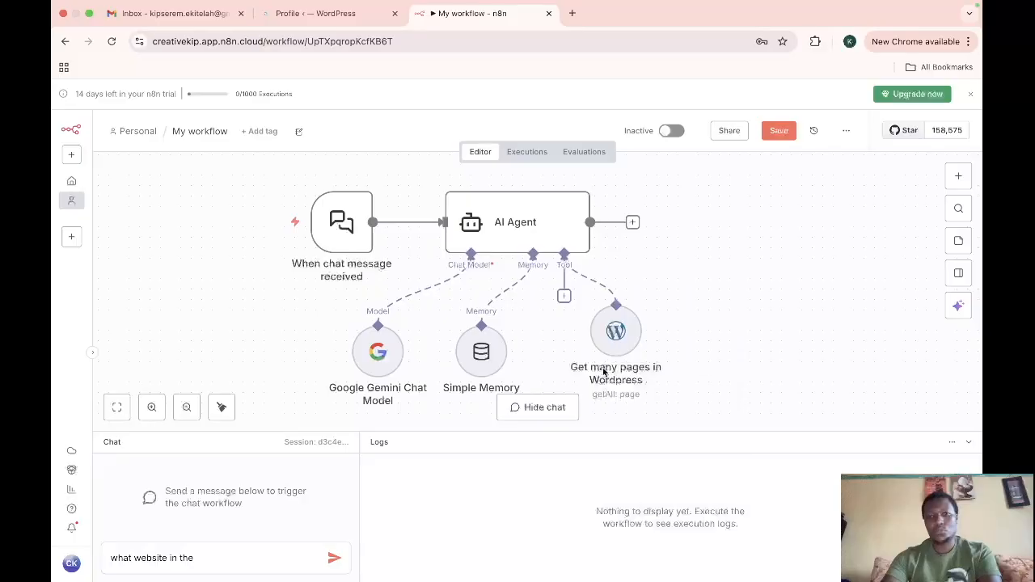
{"action": "right_click", "coordinate": [617, 377]}
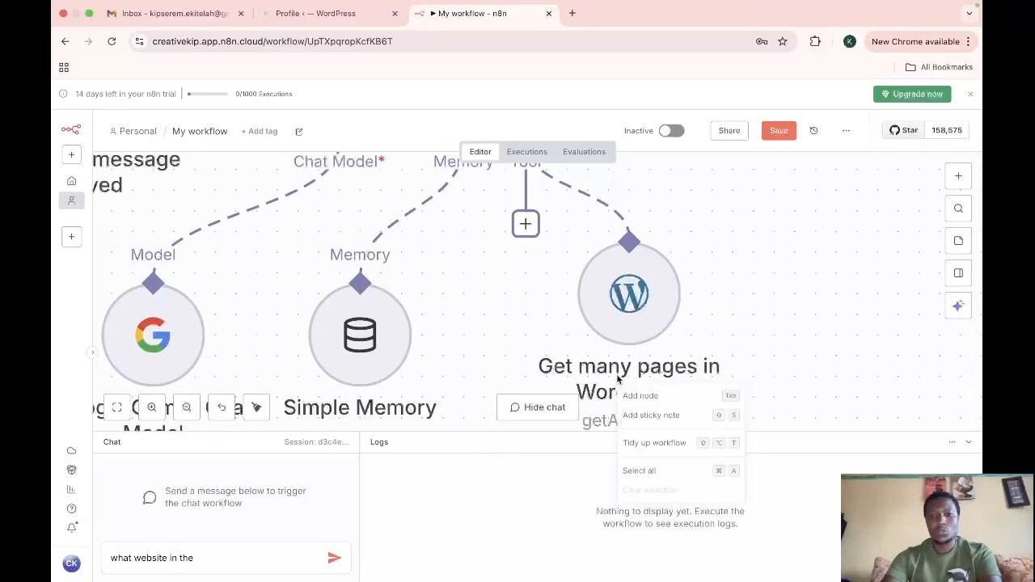
{"action": "scroll", "coordinate": [691, 329], "scroll_direction": "up", "scroll_amount": 5}
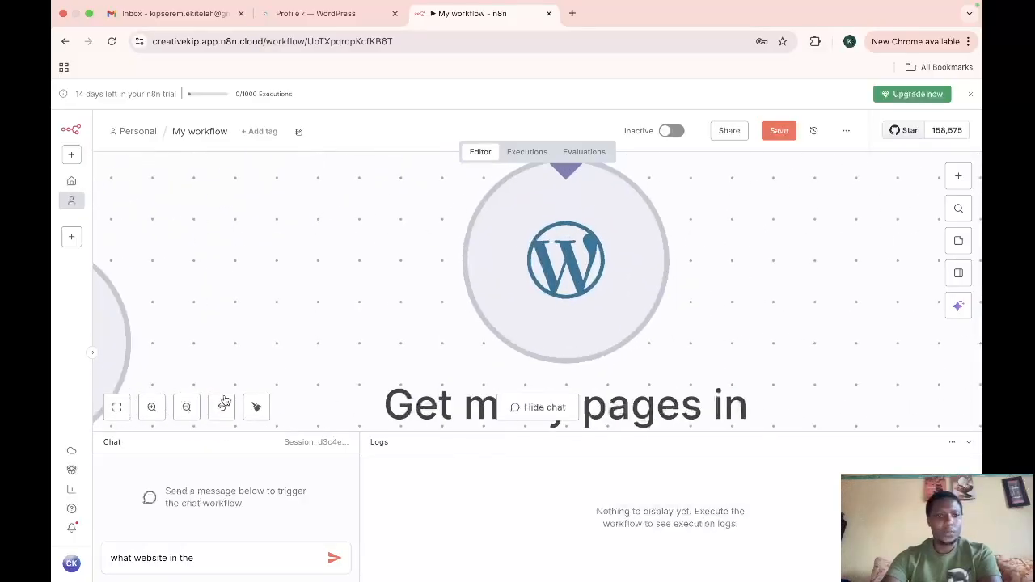
{"action": "left_click", "coordinate": [256, 409]}
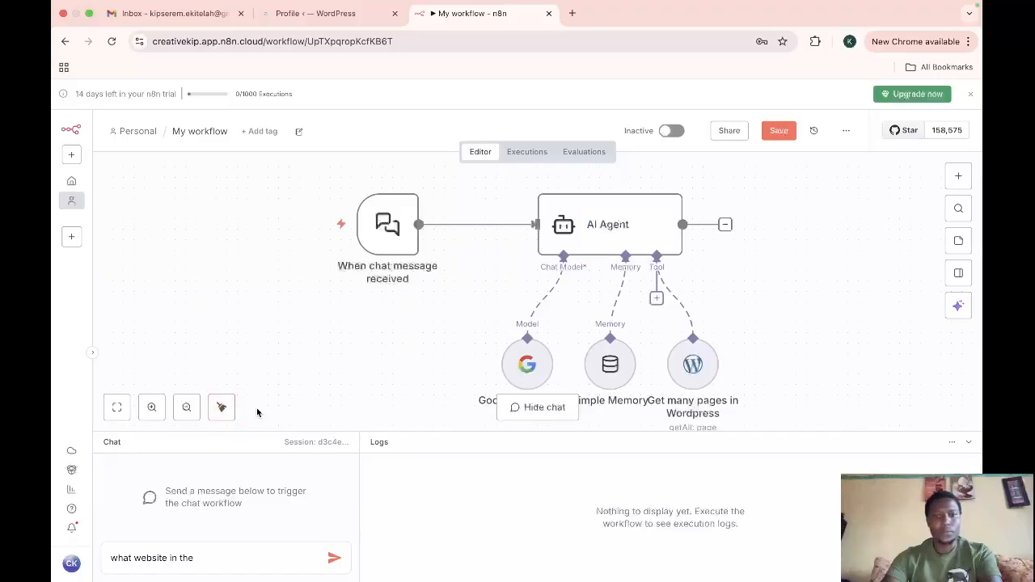
{"action": "double_click", "coordinate": [694, 366]}
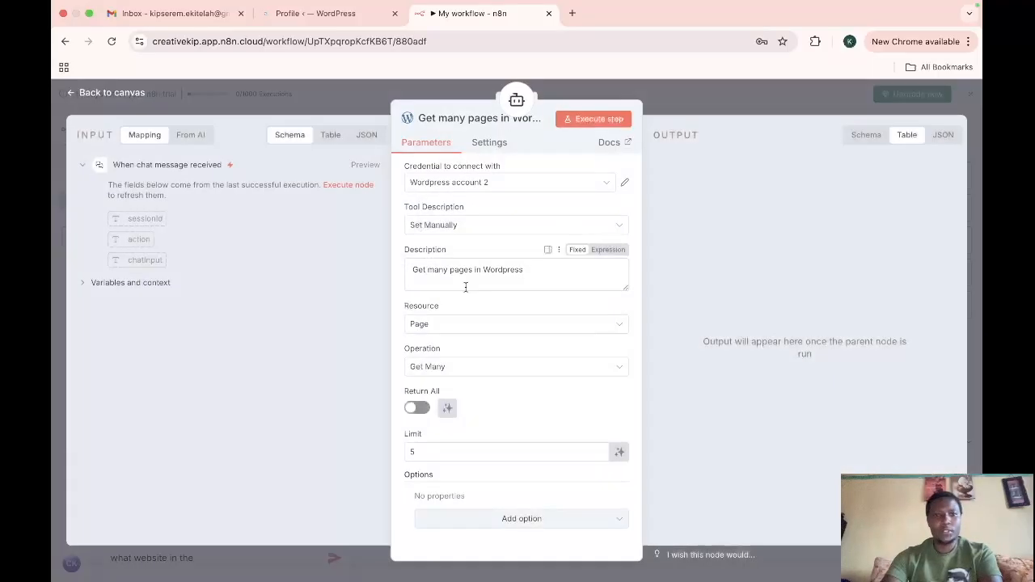
{"action": "left_click", "coordinate": [479, 119]}
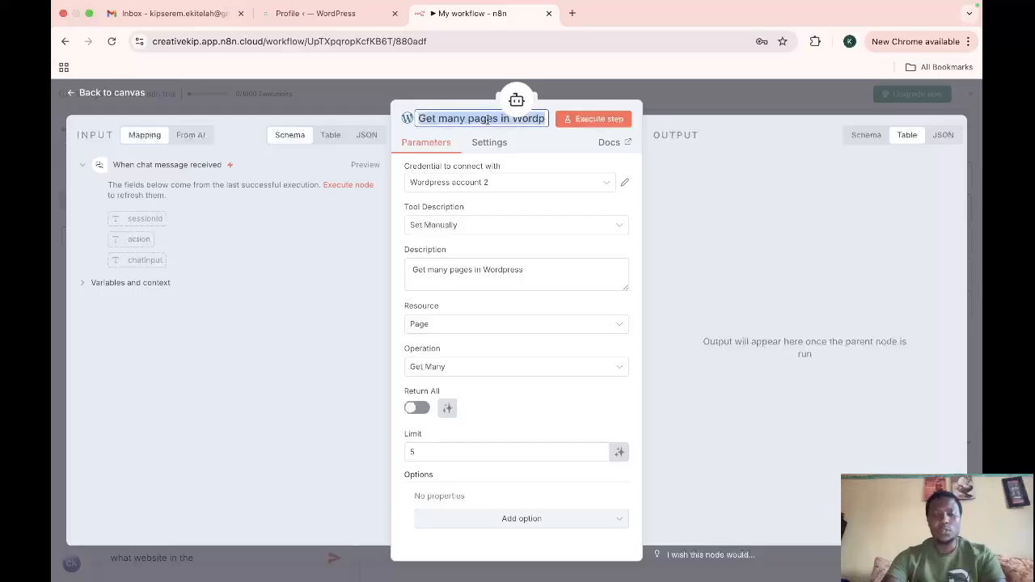
{"action": "type", "text": "word"}
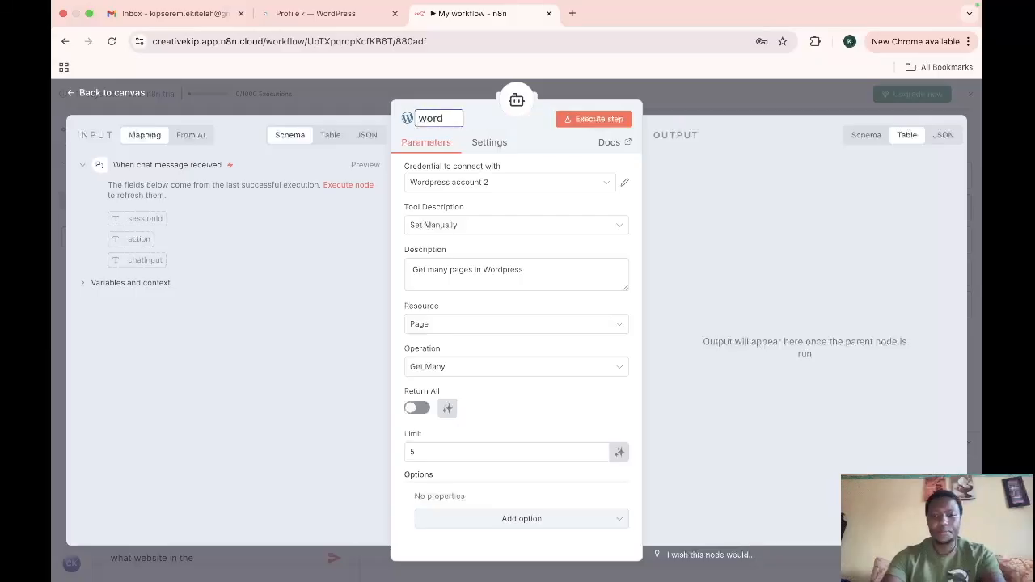
{"action": "type", "text": "press"}
{"action": "key", "text": "Return"}
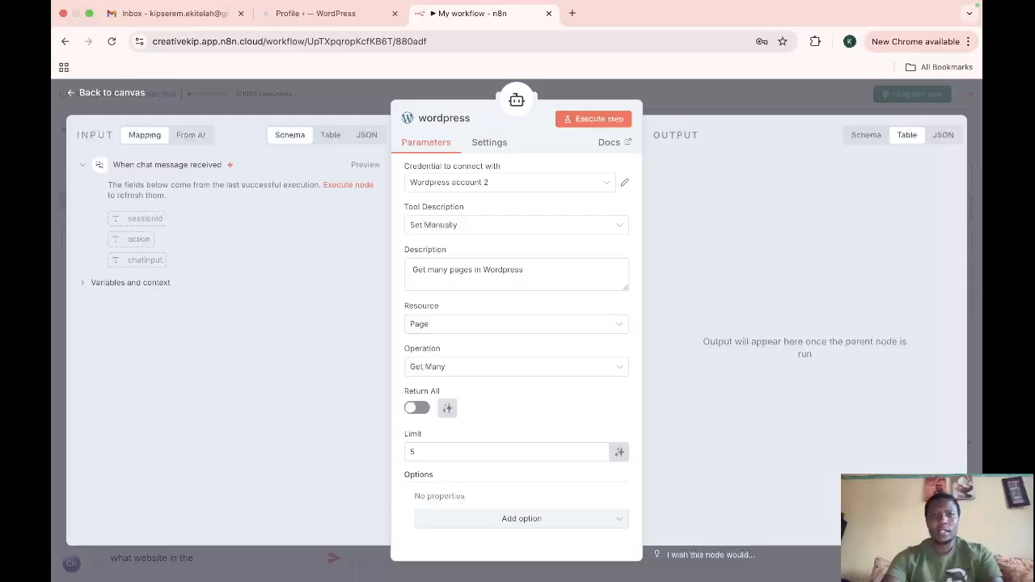
{"action": "left_click", "coordinate": [81, 98]}
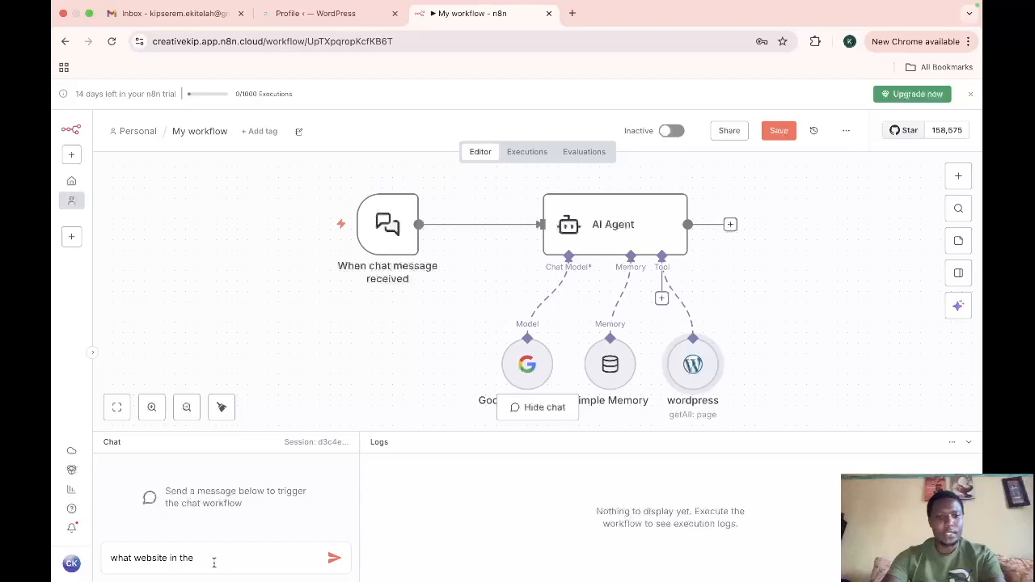
Step: Complete the chat message as "what website is in the wordpress" and send it to test the agent
{"action": "left_click", "coordinate": [169, 562]}
{"action": "type", "text": "is i"}
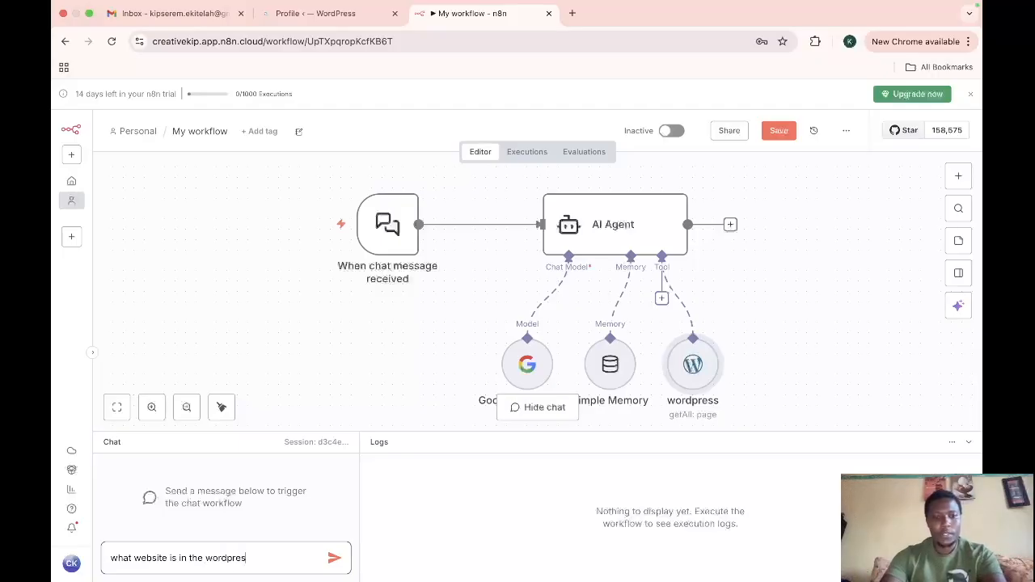
{"action": "left_click", "coordinate": [334, 558]}
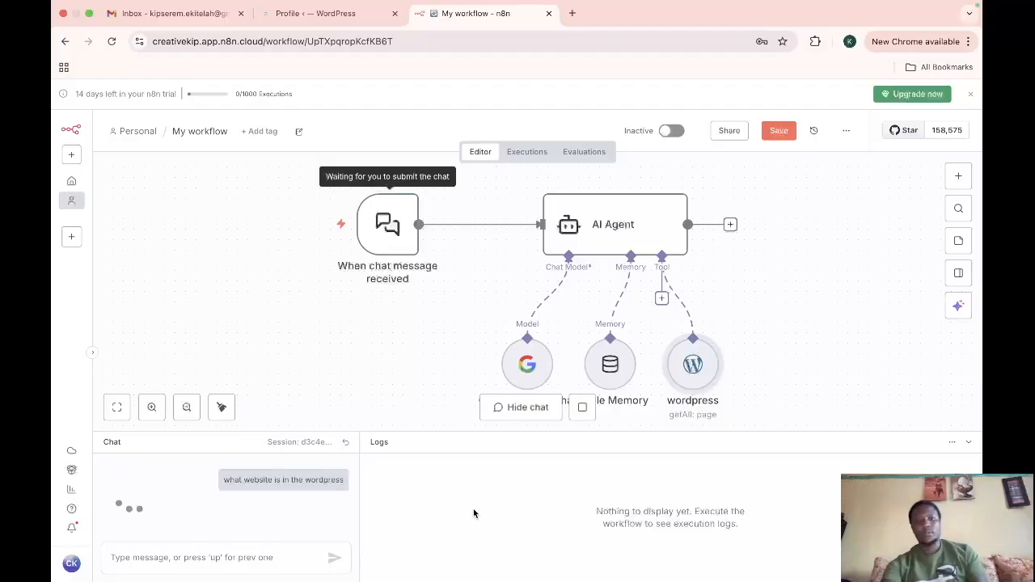